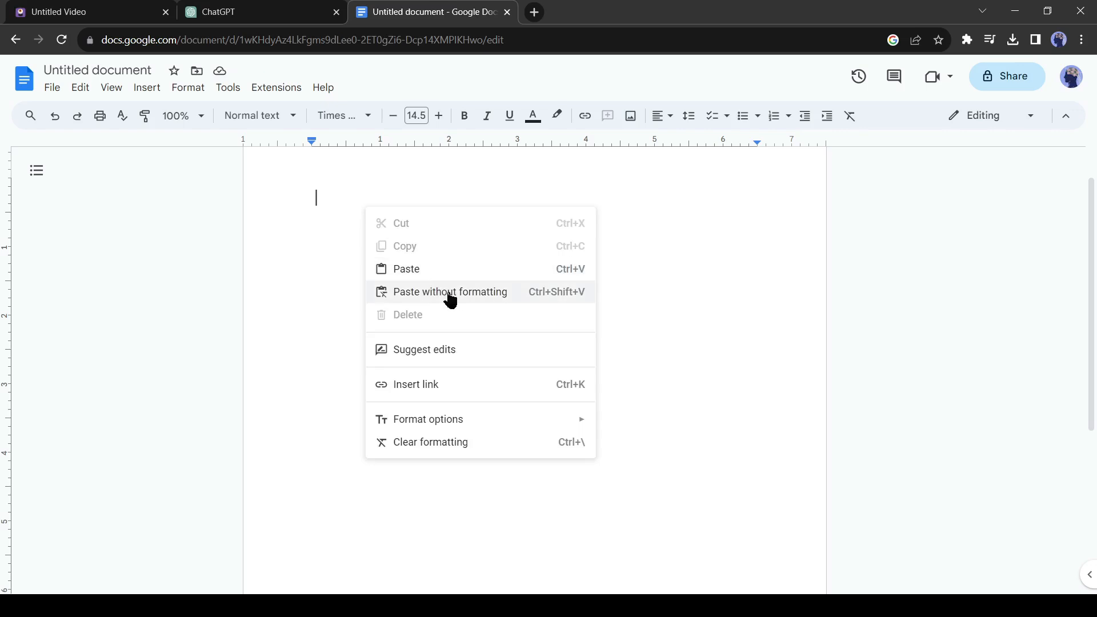
Paste the copied story into the blank Google document without formatting.
{"action": "scroll", "coordinate": [457, 291], "scroll_direction": "up", "scroll_amount": 5}
{"action": "scroll", "coordinate": [457, 291], "scroll_direction": "up", "scroll_amount": 10}
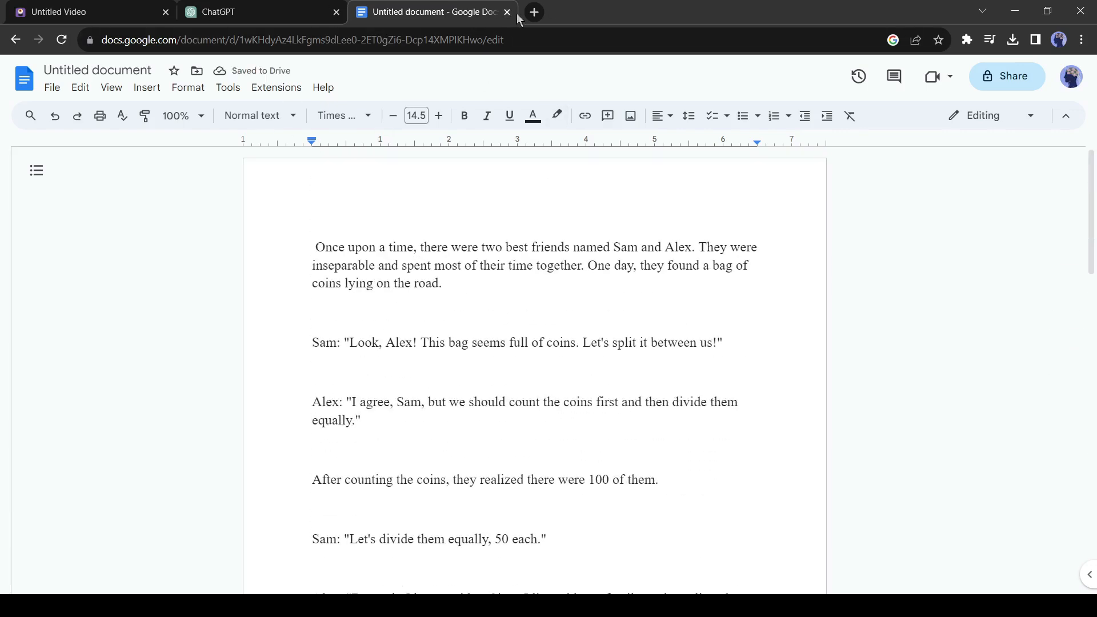
Open the Genny workspace in a new browser tab and create a new Voice Over project.
{"action": "left_click", "coordinate": [535, 13]}
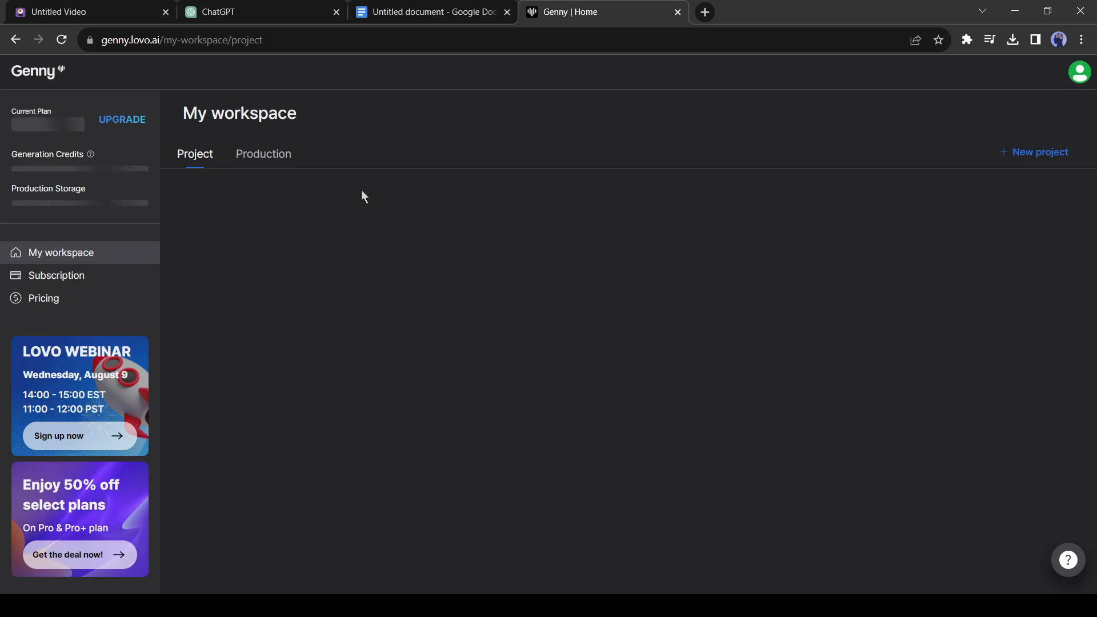
{"action": "left_click", "coordinate": [310, 346]}
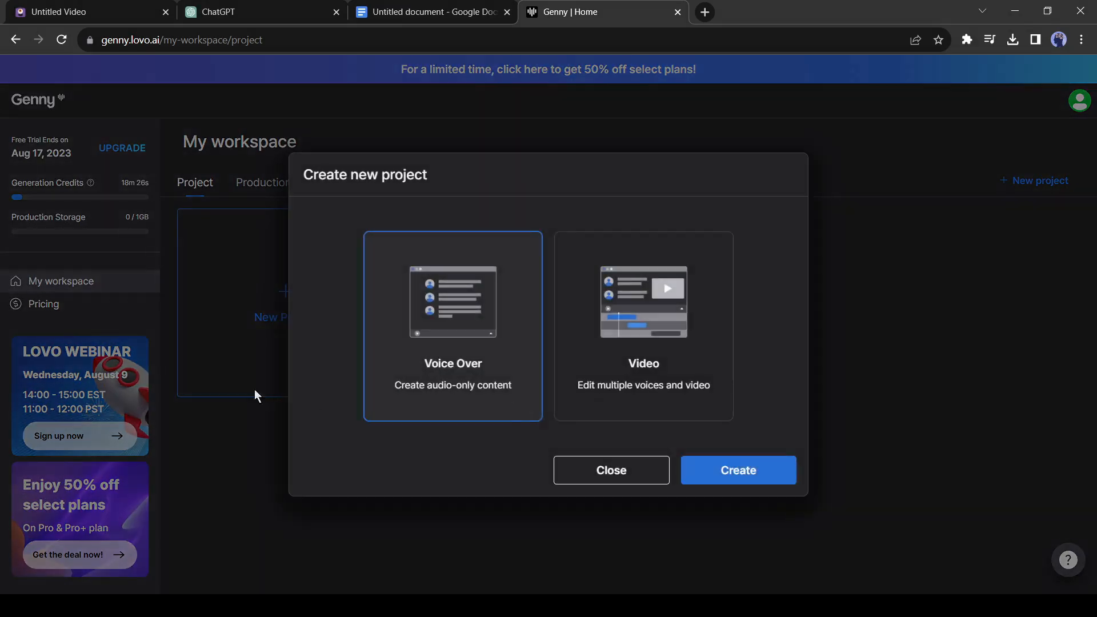
{"action": "left_click", "coordinate": [793, 458]}
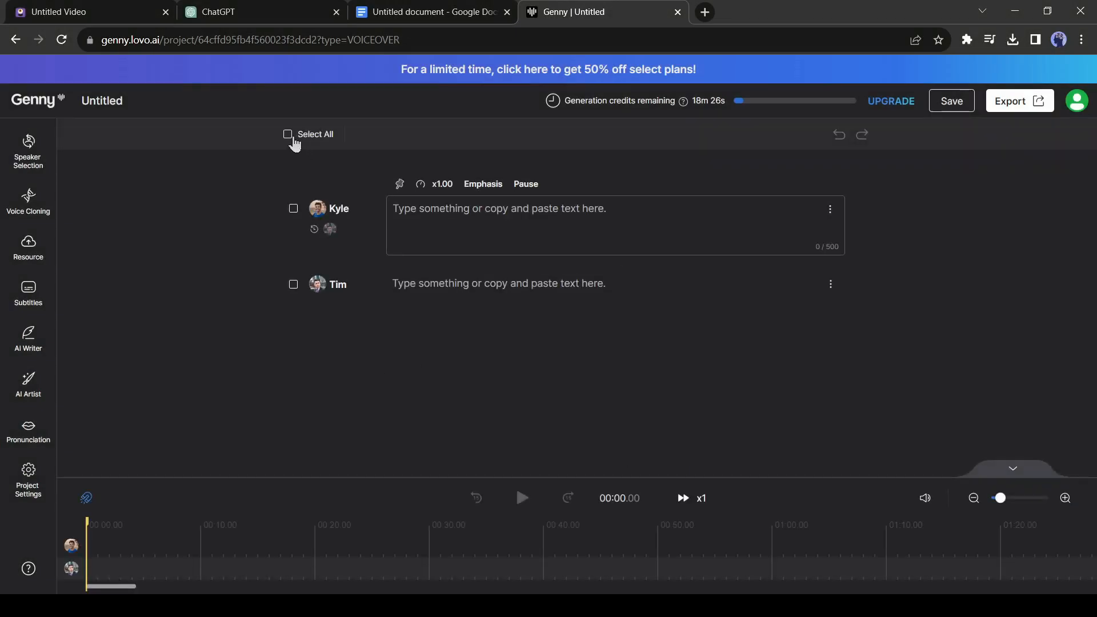
Delete all the default speaker blocks from the voice-over project.
{"action": "left_click", "coordinate": [287, 133]}
{"action": "left_click", "coordinate": [489, 134]}
{"action": "left_click", "coordinate": [627, 367]}
Copy the entire story from the Google document and paste it into the empty Kyle block in Genny.
{"action": "left_click", "coordinate": [424, 15]}
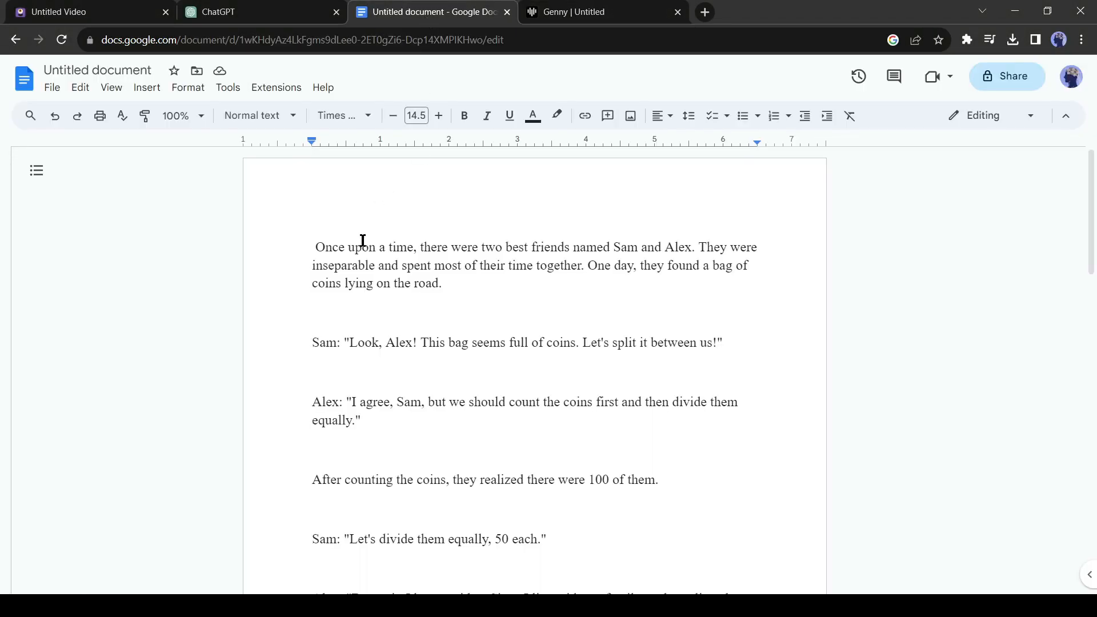
{"action": "key", "text": "ctrl+a"}
{"action": "left_click", "coordinate": [558, 13]}
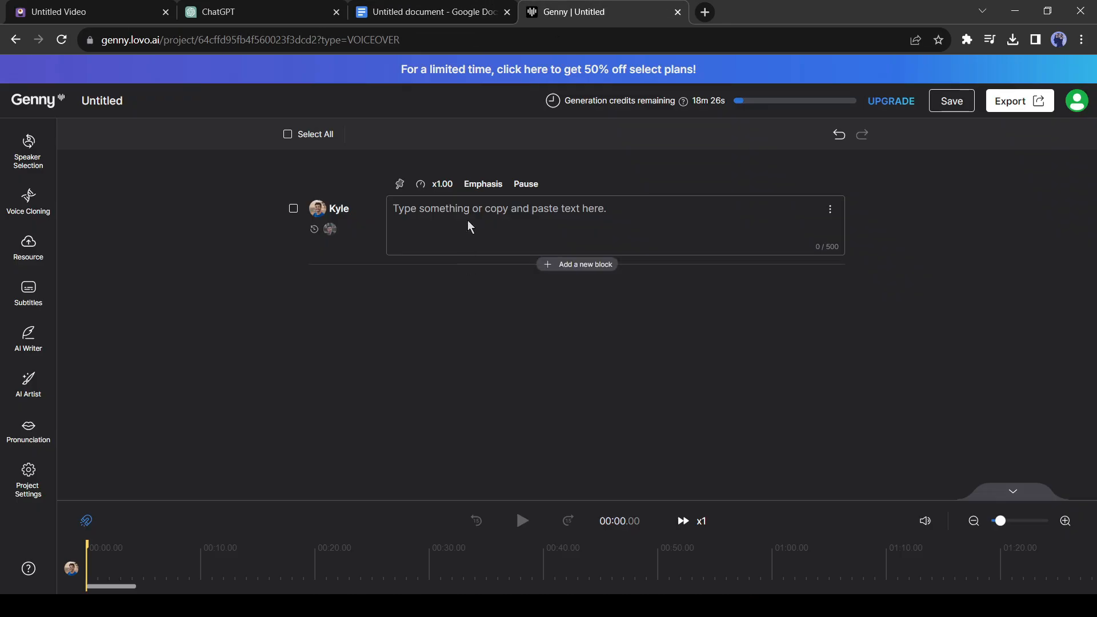
{"action": "left_click", "coordinate": [476, 207]}
{"action": "key", "text": "ctrl+v"}
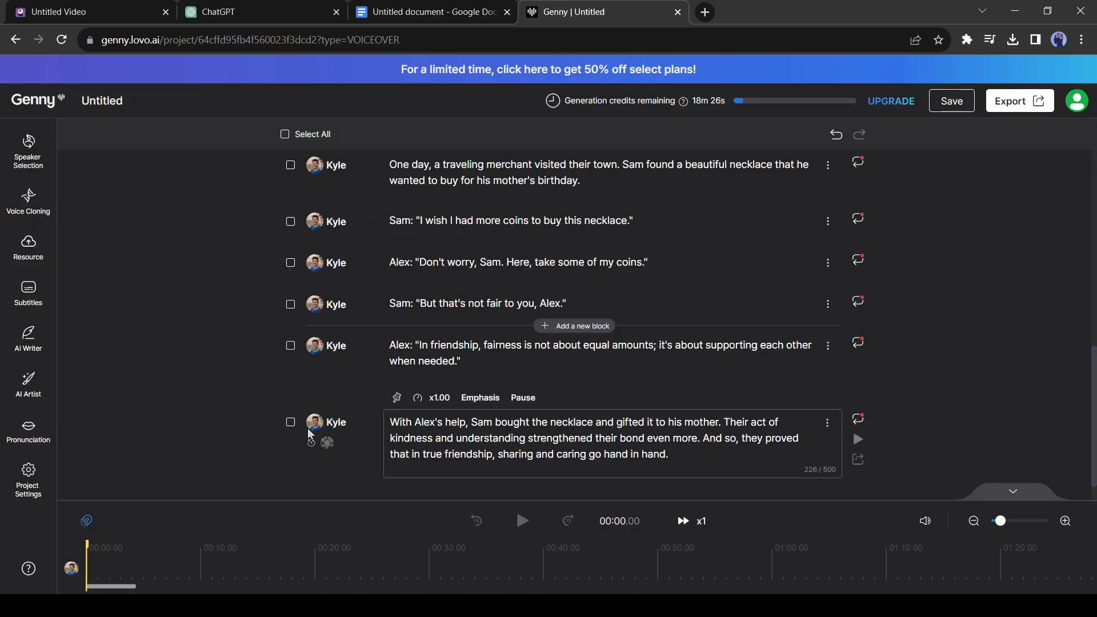
{"action": "scroll", "coordinate": [366, 388], "scroll_direction": "up", "scroll_amount": 5}
{"action": "scroll", "coordinate": [339, 380], "scroll_direction": "up", "scroll_amount": 2}
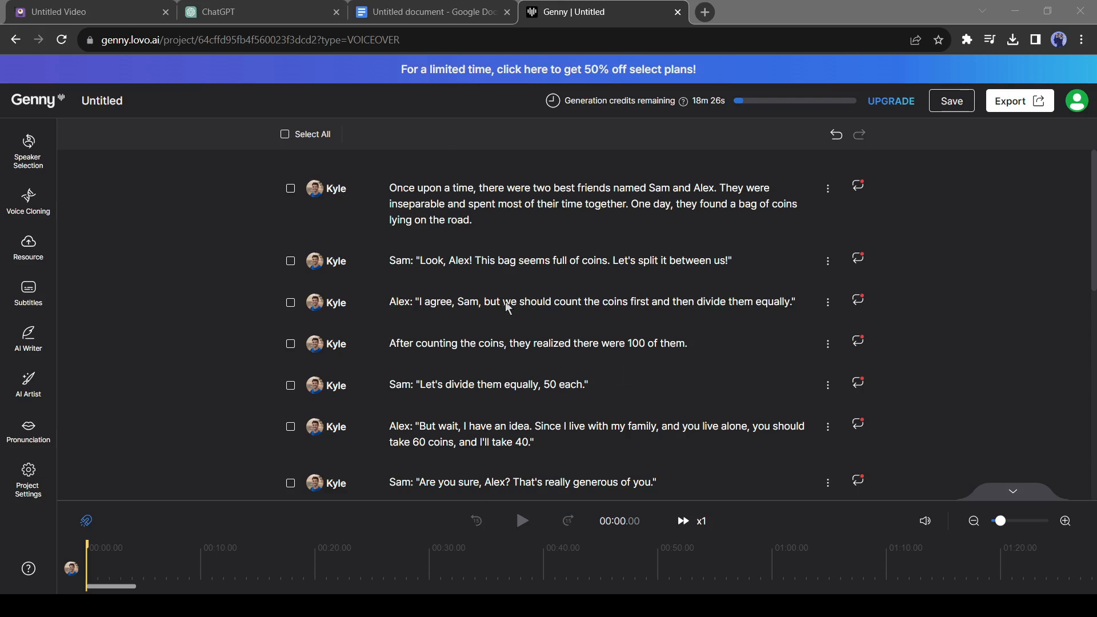
Assign the Pro Voice Jenna MacDonald to the opening narration block.
{"action": "left_click", "coordinate": [484, 209]}
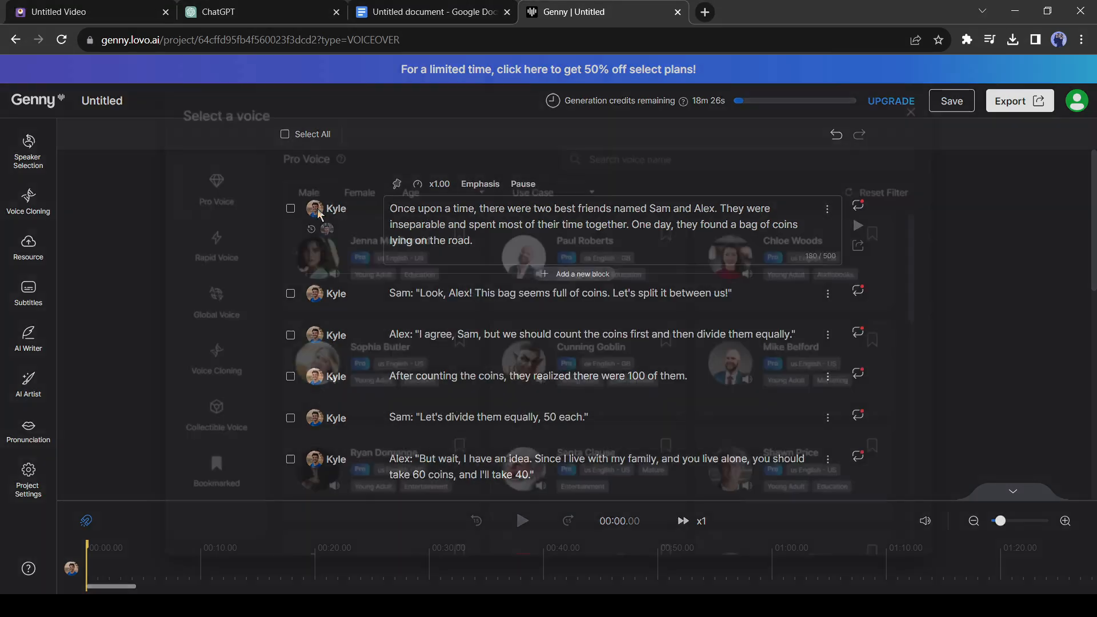
{"action": "left_click", "coordinate": [318, 215]}
{"action": "left_click", "coordinate": [737, 246]}
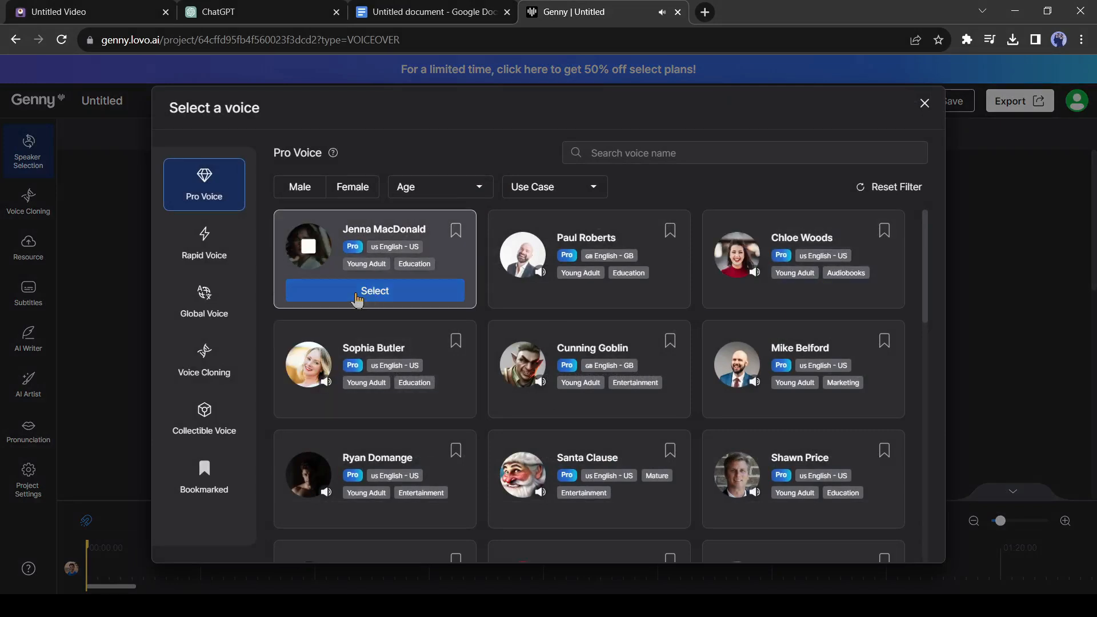
{"action": "left_click", "coordinate": [357, 293]}
Remove the "Sam:" label from the "Look, Alex!" line and assign it the male Young Adult voice Kyle Snow.
{"action": "left_click", "coordinate": [392, 293]}
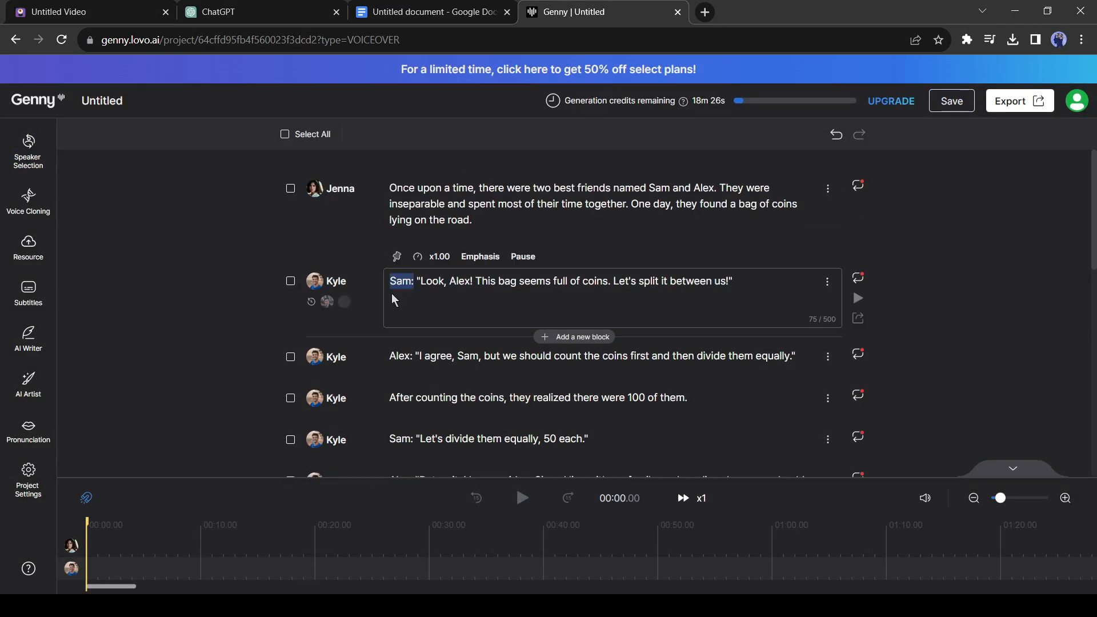
{"action": "left_click", "coordinate": [314, 282]}
{"action": "left_click", "coordinate": [293, 196]}
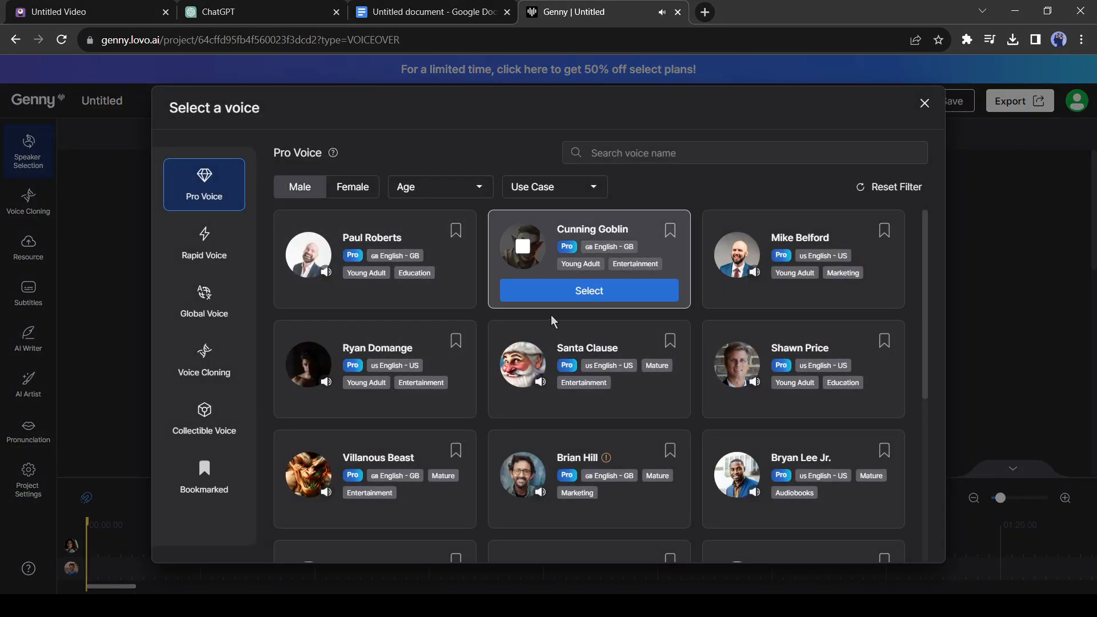
{"action": "scroll", "coordinate": [311, 412], "scroll_direction": "down", "scroll_amount": 3}
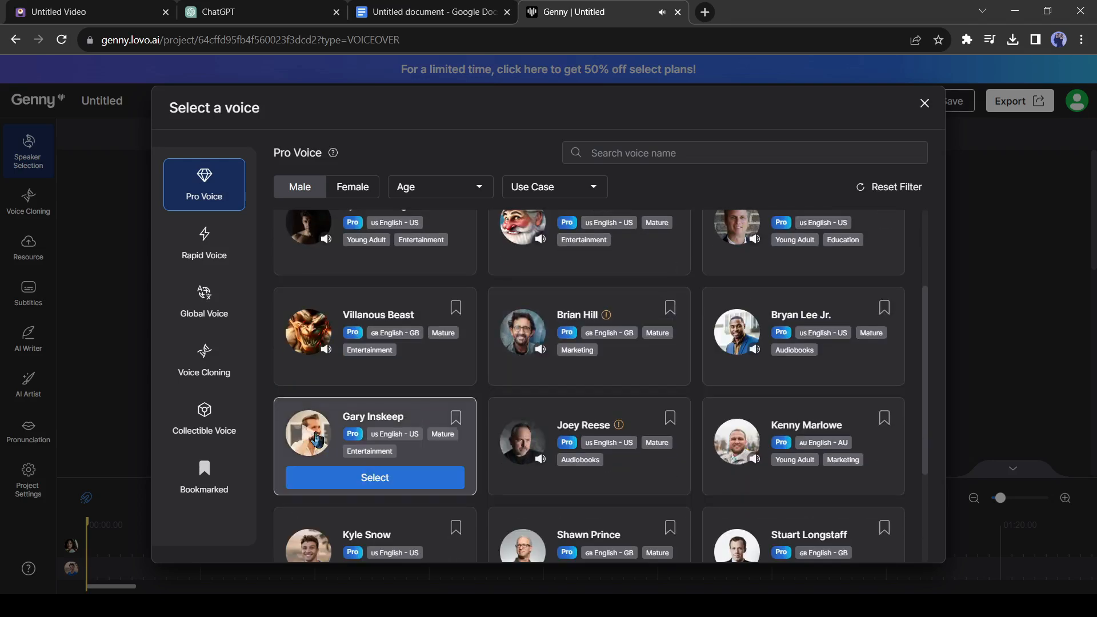
{"action": "left_click", "coordinate": [455, 187]}
{"action": "left_click", "coordinate": [420, 272]}
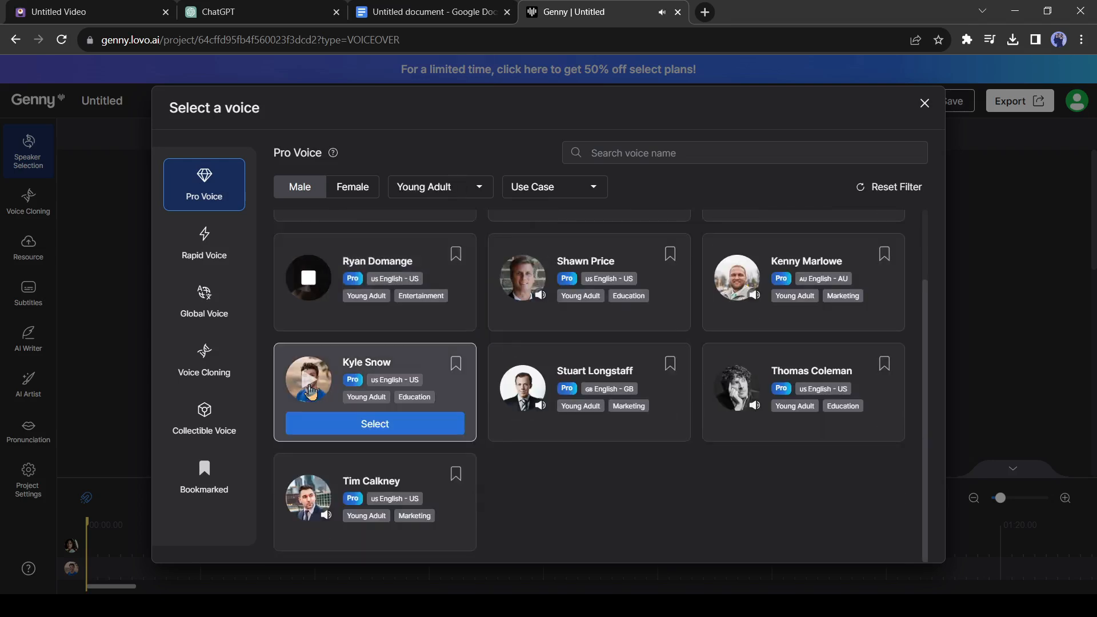
{"action": "left_click", "coordinate": [309, 393]}
{"action": "left_click", "coordinate": [375, 424]}
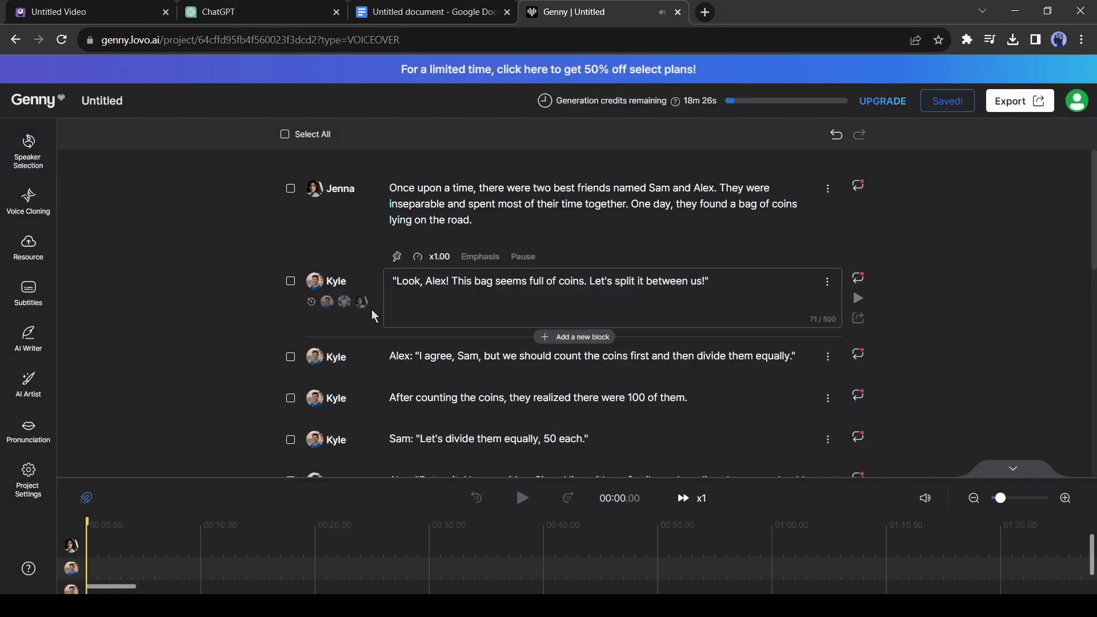
Assign the Stuart Longstaff voice to the "I agree, Sam" line and remove its "Alex:" label.
{"action": "left_click", "coordinate": [314, 357]}
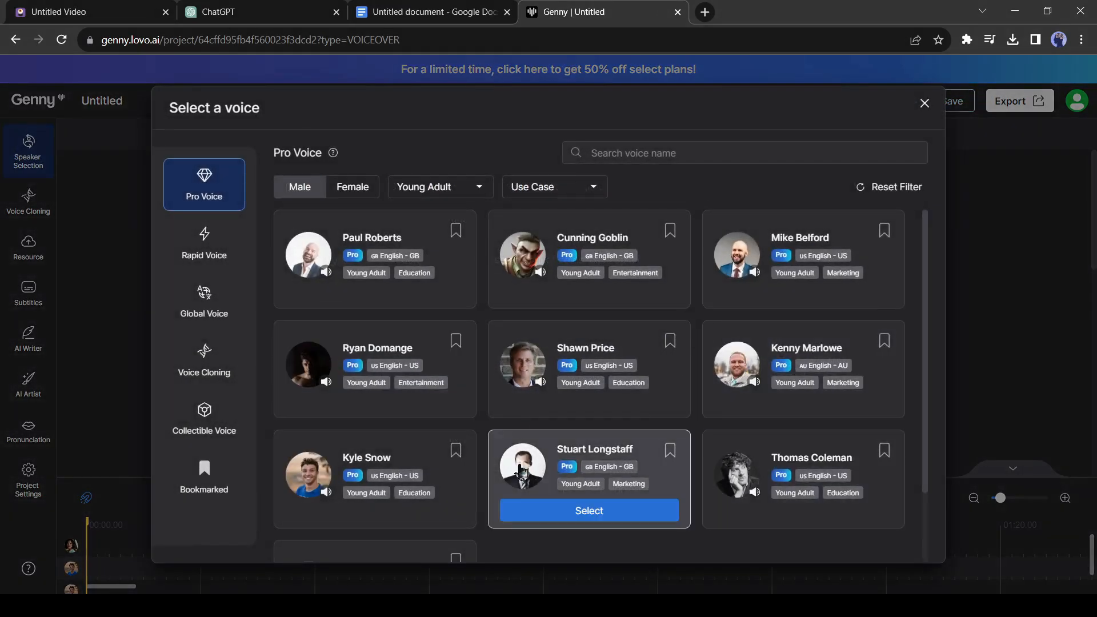
{"action": "left_click", "coordinate": [520, 469]}
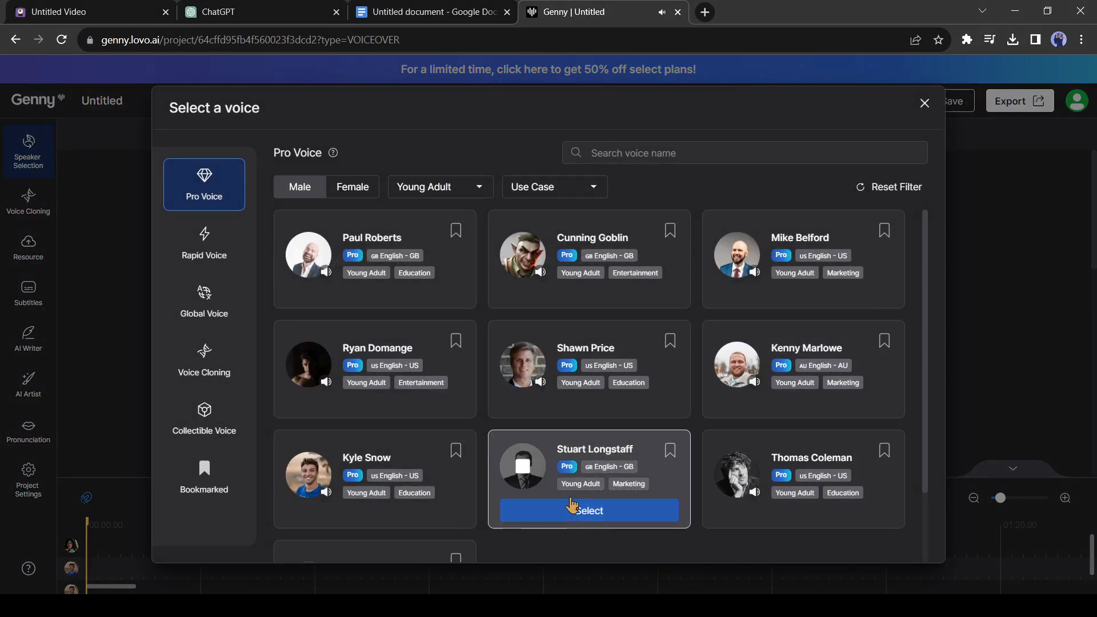
{"action": "left_click", "coordinate": [577, 510]}
{"action": "left_click_drag", "start_coordinate": [414, 323], "coordinate": [390, 323]}
{"action": "key", "text": "BackSpace"}
{"action": "scroll", "coordinate": [343, 297], "scroll_direction": "down", "scroll_amount": 2}
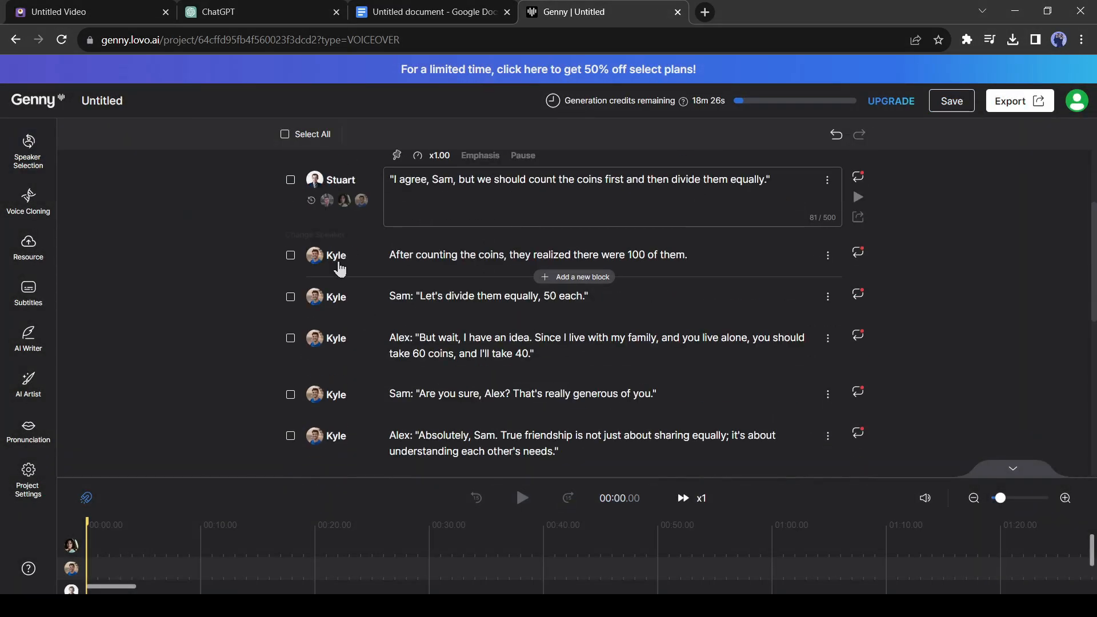
{"action": "left_click", "coordinate": [336, 337]}
{"action": "left_click", "coordinate": [523, 468]}
{"action": "left_click", "coordinate": [582, 512]}
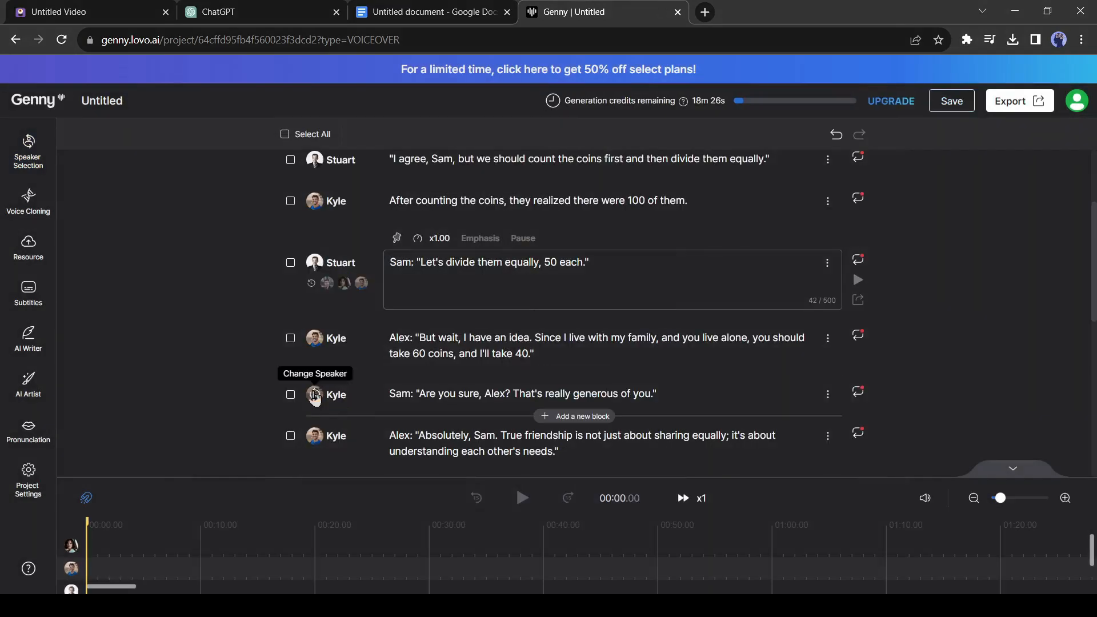
Assign the Kyle Snow voice to Sam's "Let's divide them equally, 50 each" line.
{"action": "scroll", "coordinate": [410, 280], "scroll_direction": "up", "scroll_amount": 1}
{"action": "left_click", "coordinate": [315, 333]}
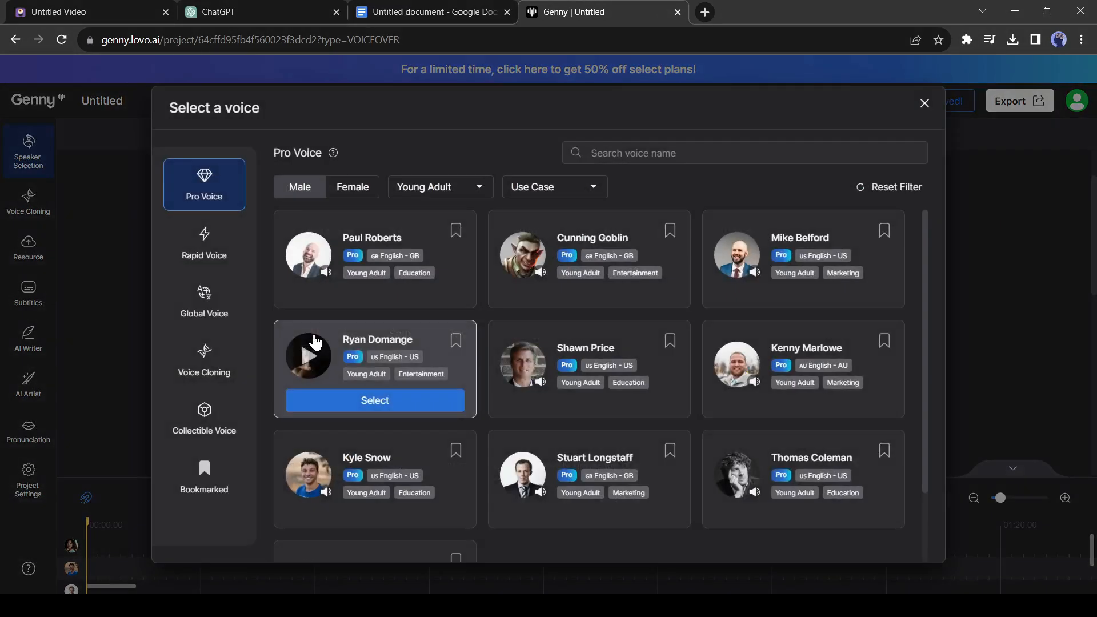
{"action": "left_click", "coordinate": [377, 510]}
{"action": "scroll", "coordinate": [423, 286], "scroll_direction": "up", "scroll_amount": 1}
Assign Jenna to the remaining narration, Kyle to Sam's lines and Stuart to Alex's lines, removing the speaker labels from the dialogue.
{"action": "left_click", "coordinate": [316, 362]}
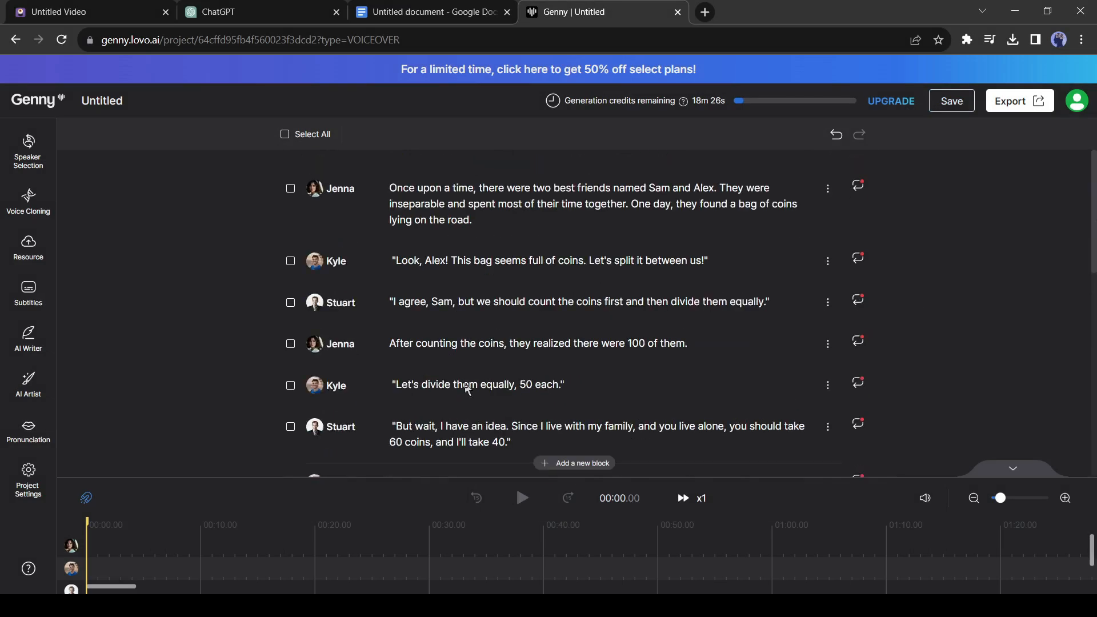
{"action": "scroll", "coordinate": [503, 381], "scroll_direction": "down", "scroll_amount": 4}
{"action": "scroll", "coordinate": [516, 378], "scroll_direction": "down", "scroll_amount": 2}
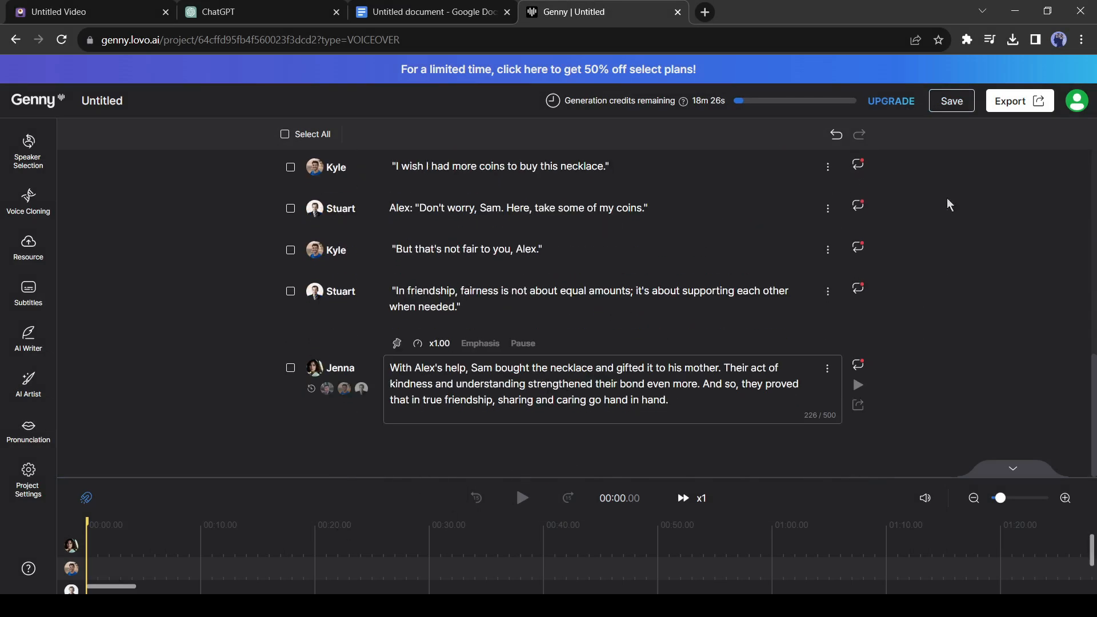
Select all the voice blocks and generate their audio together.
{"action": "scroll", "coordinate": [253, 167], "scroll_direction": "up", "scroll_amount": 9}
{"action": "left_click", "coordinate": [284, 135]}
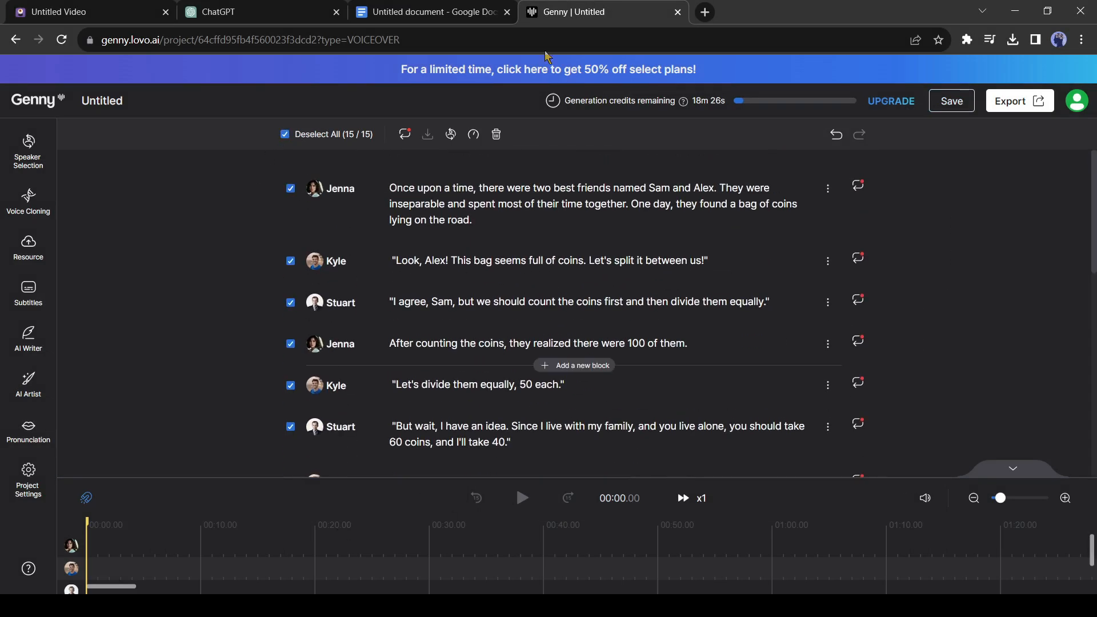
{"action": "left_click", "coordinate": [405, 137]}
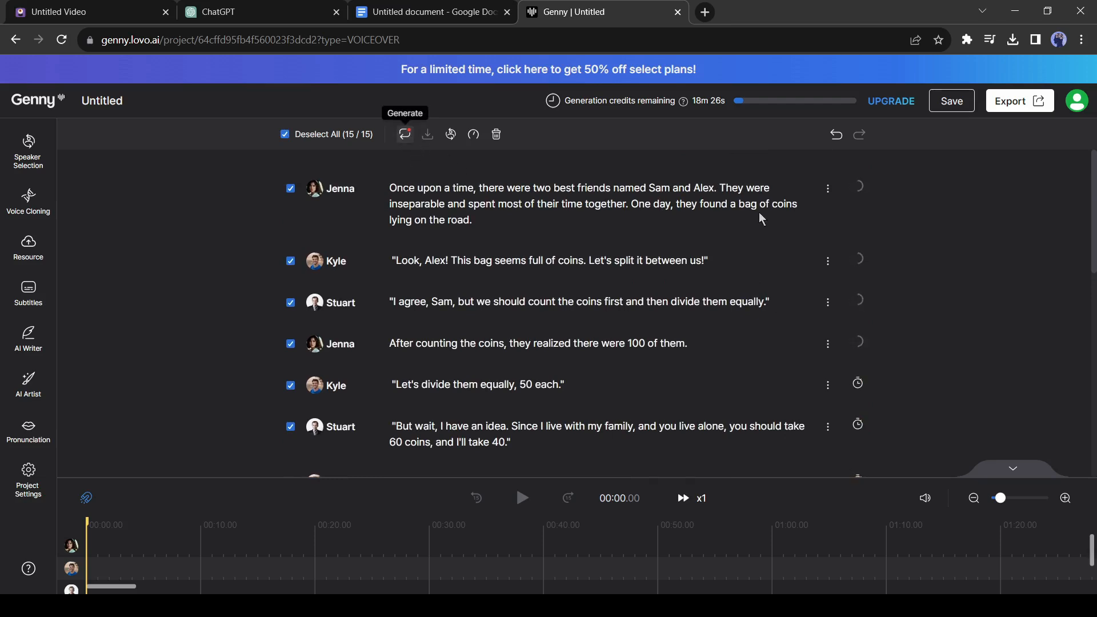
Play back the generated voice-over and start exporting the opening narration block.
{"action": "left_click", "coordinate": [517, 507]}
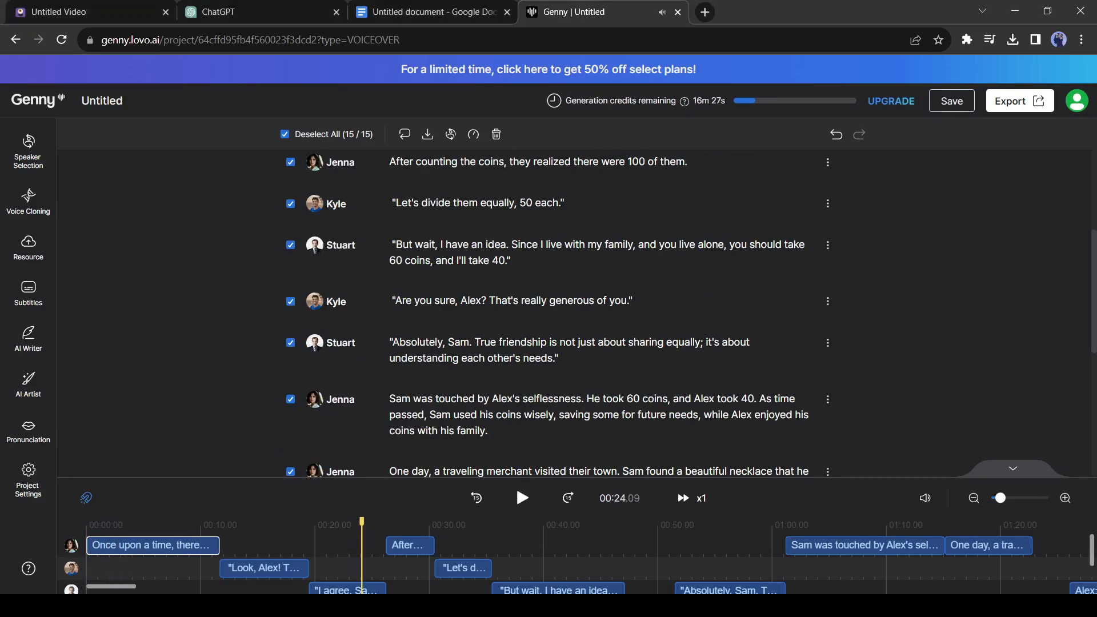
{"action": "scroll", "coordinate": [793, 337], "scroll_direction": "up", "scroll_amount": 2}
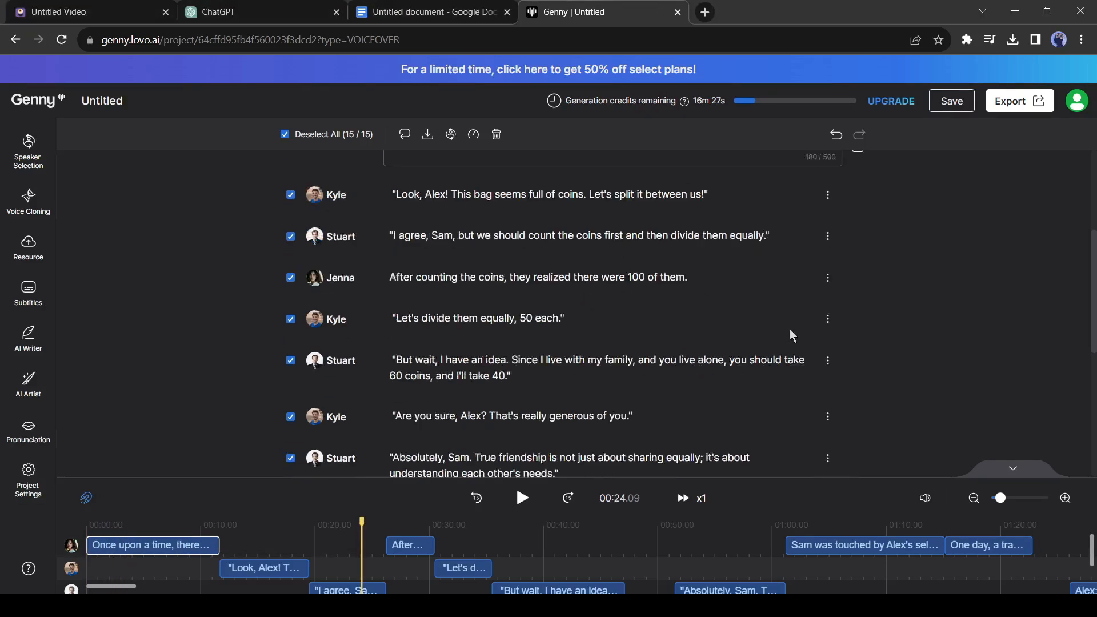
{"action": "scroll", "coordinate": [793, 337], "scroll_direction": "up", "scroll_amount": 2}
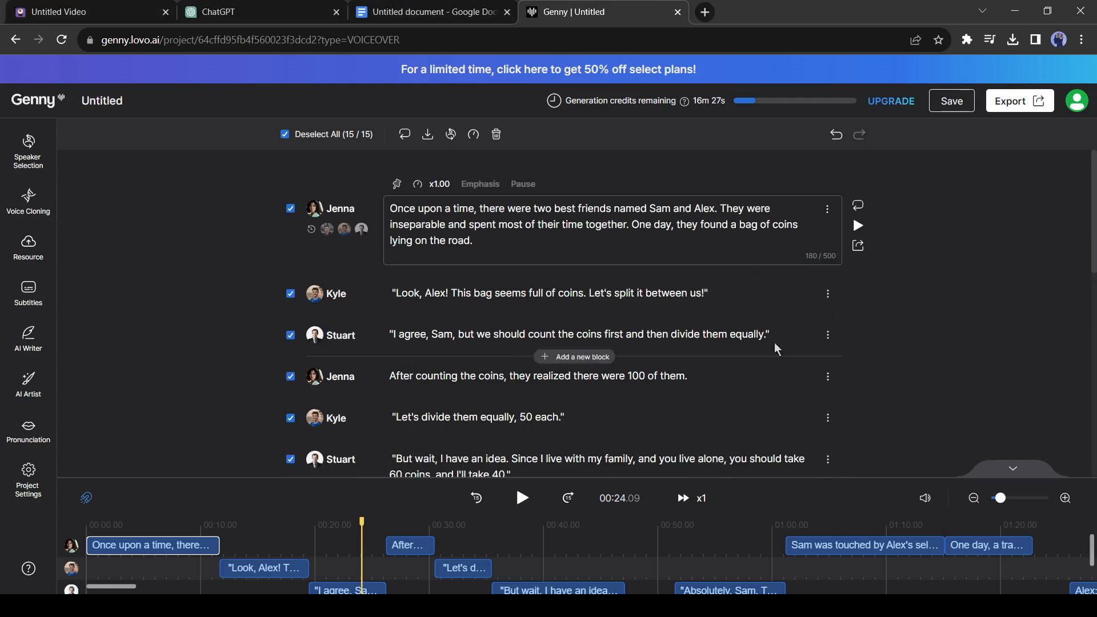
{"action": "left_click", "coordinate": [863, 256]}
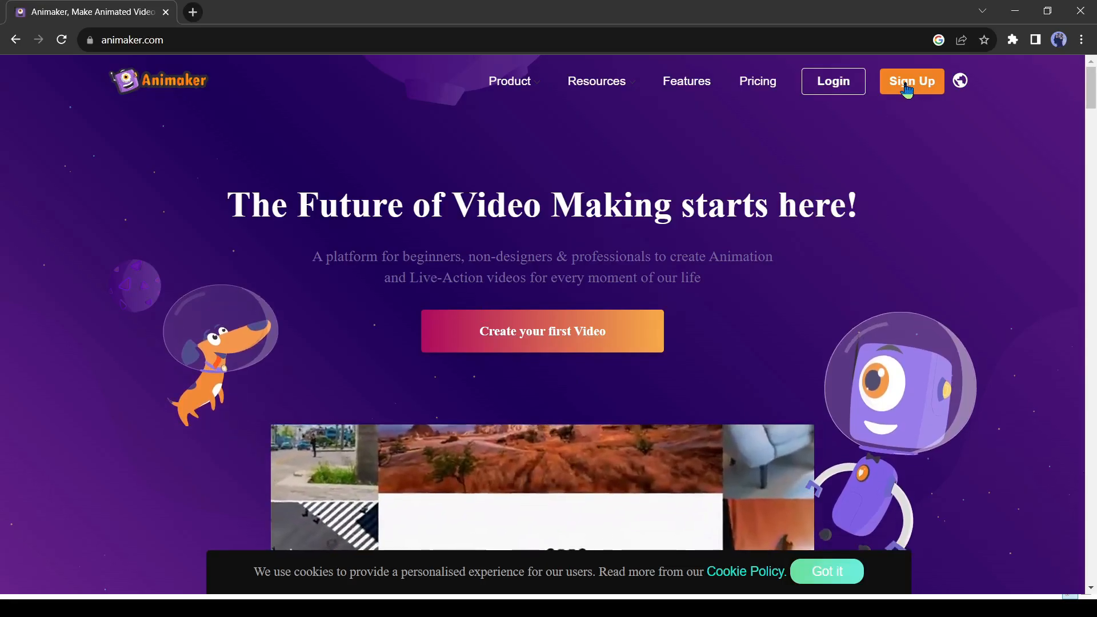
Switch to Animaker, sign up, create a blank horizontal 16:9 video project and hide the getting-started checklist.
{"action": "left_click", "coordinate": [908, 86]}
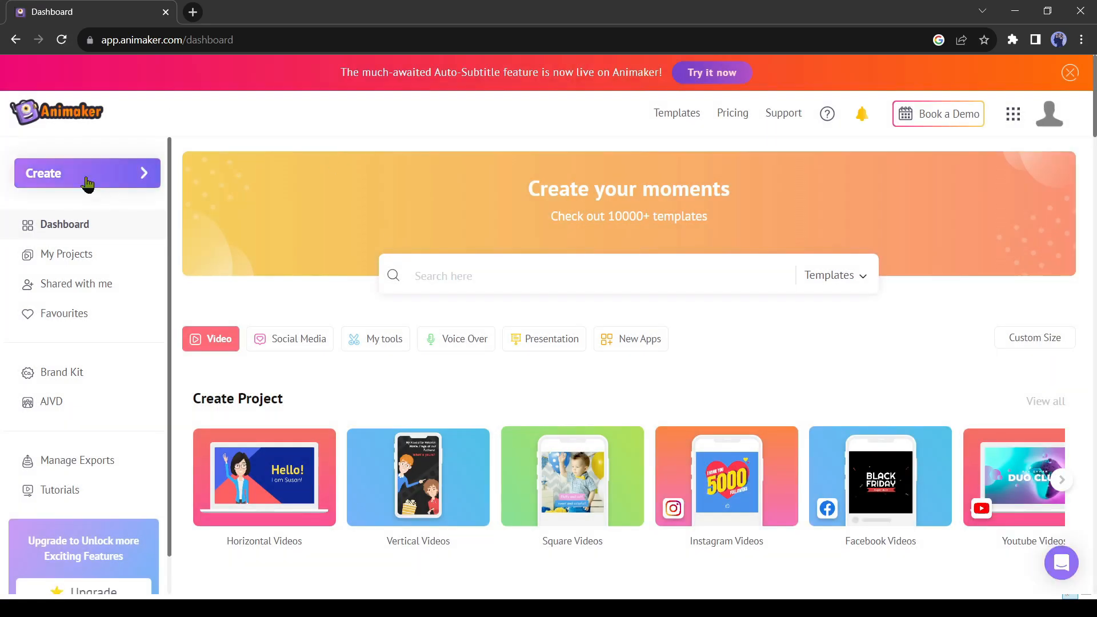
{"action": "left_click", "coordinate": [86, 181]}
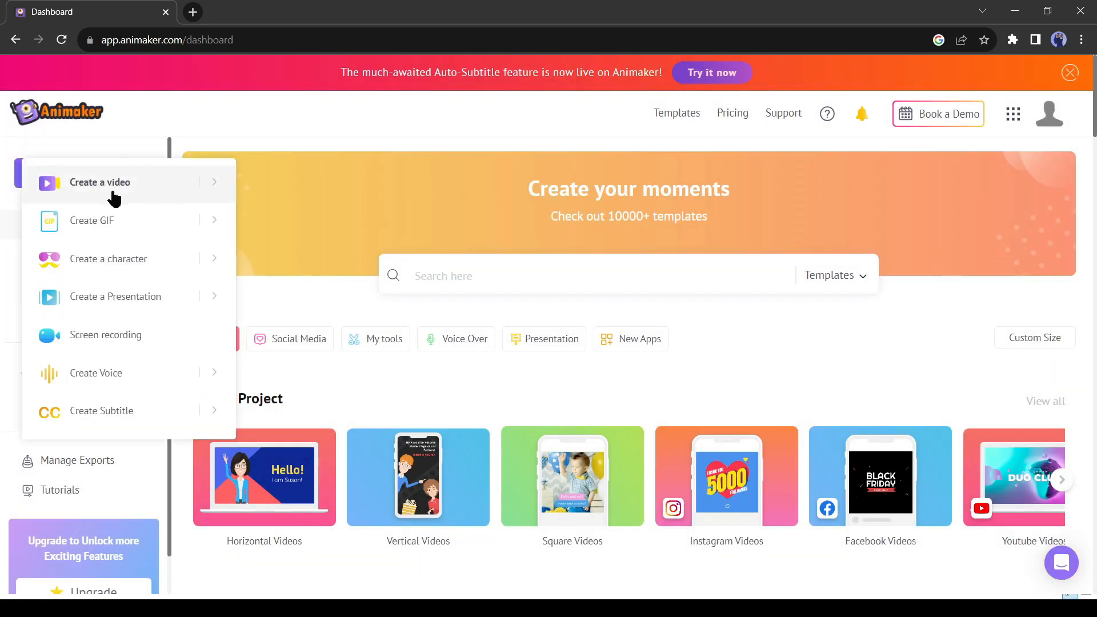
{"action": "left_click", "coordinate": [166, 186]}
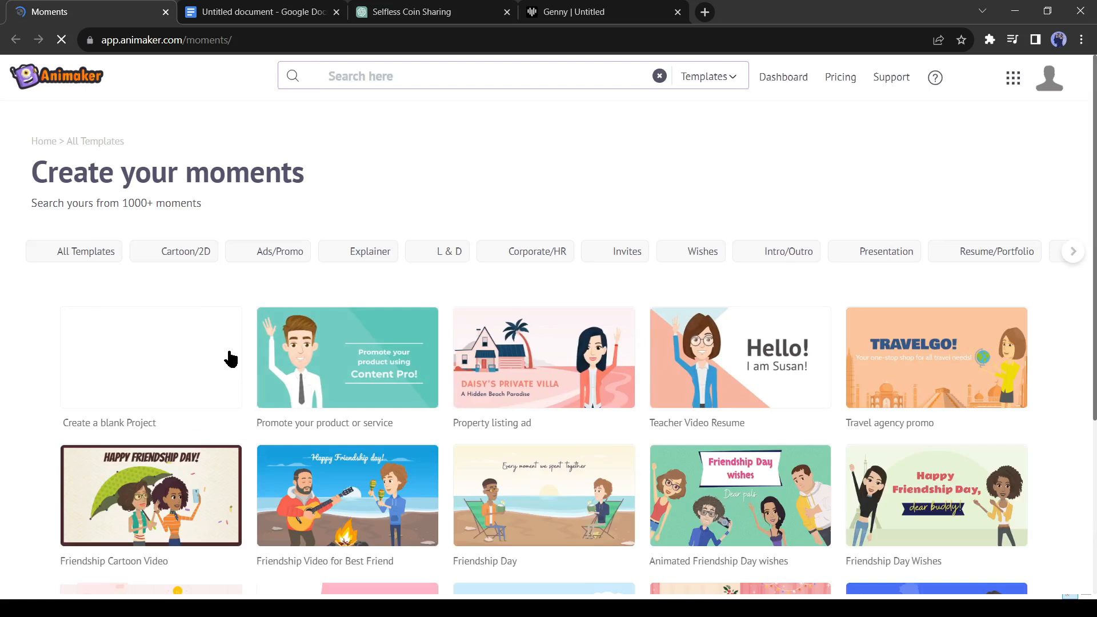
{"action": "left_click", "coordinate": [166, 350]}
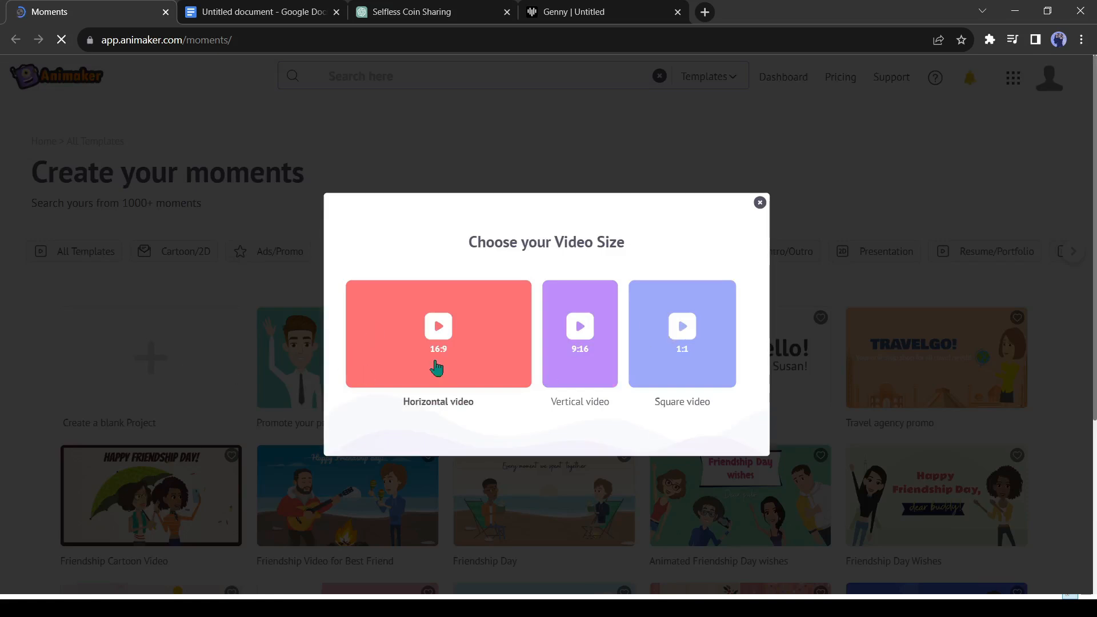
{"action": "left_click", "coordinate": [472, 340]}
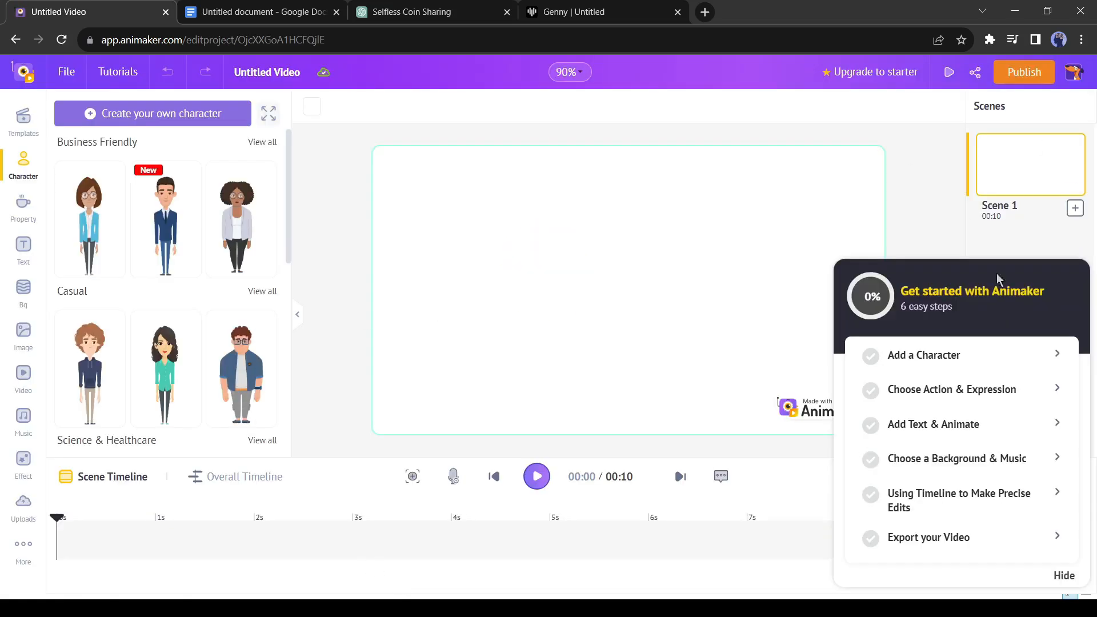
{"action": "left_click", "coordinate": [1057, 576]}
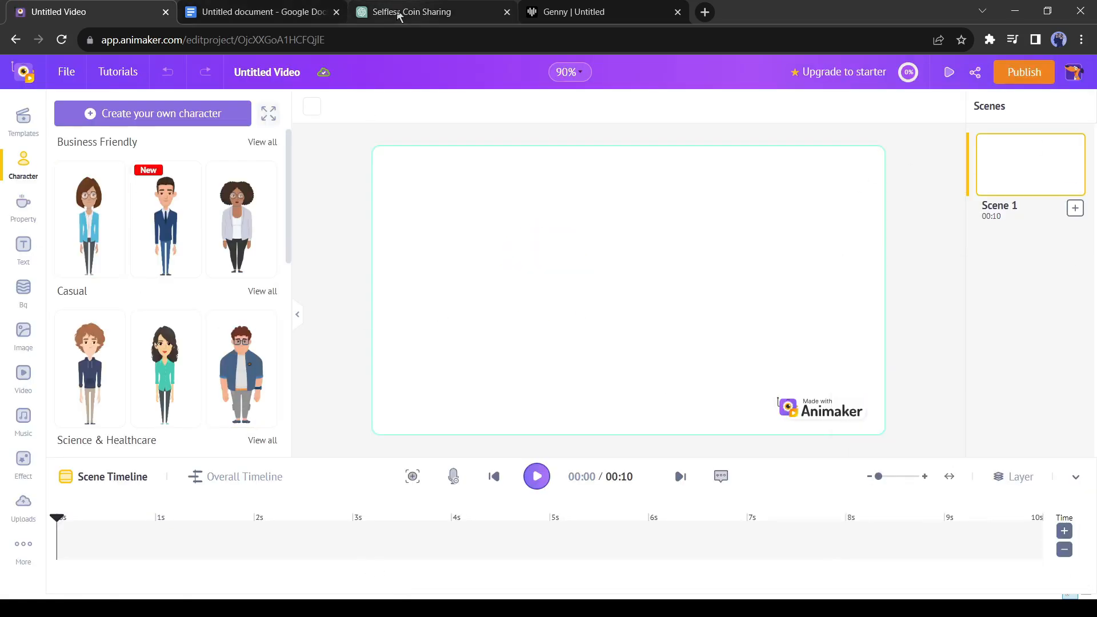
Check the story's opening in Google Docs, return to Animaker and give Scene 1 the Nature background with a green meadow and mountains.
{"action": "left_click", "coordinate": [276, 12]}
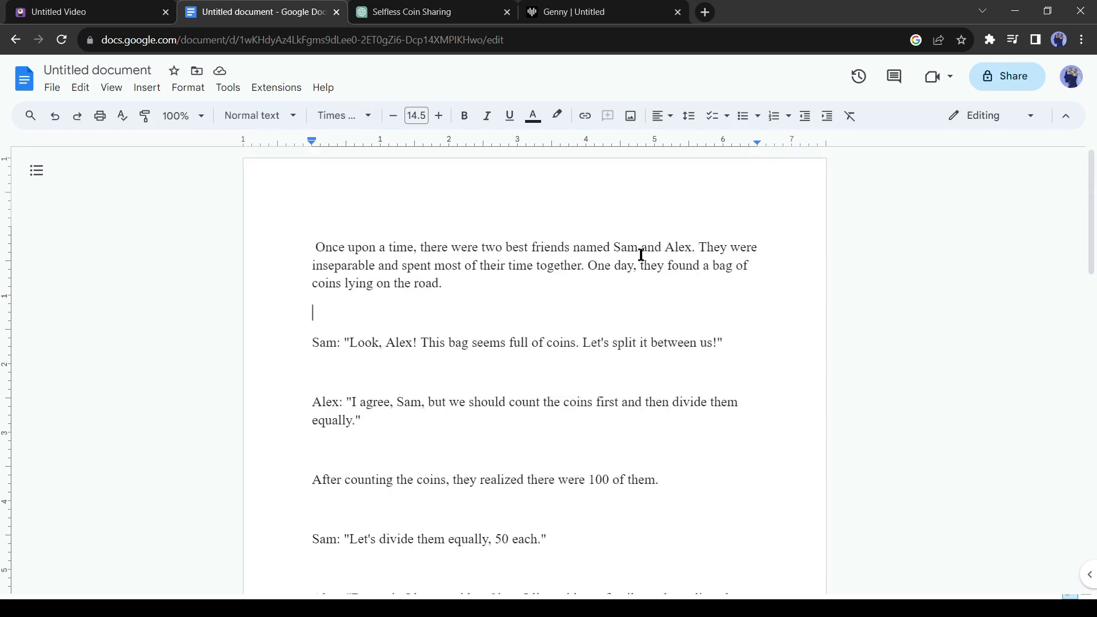
{"action": "left_click", "coordinate": [71, 14]}
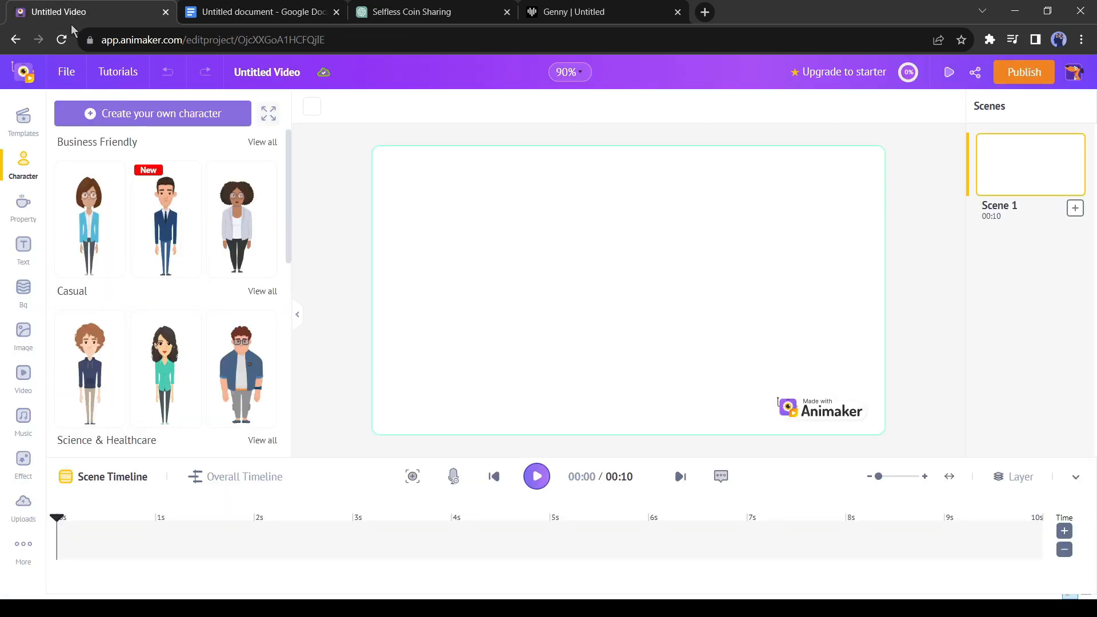
{"action": "left_click", "coordinate": [20, 301]}
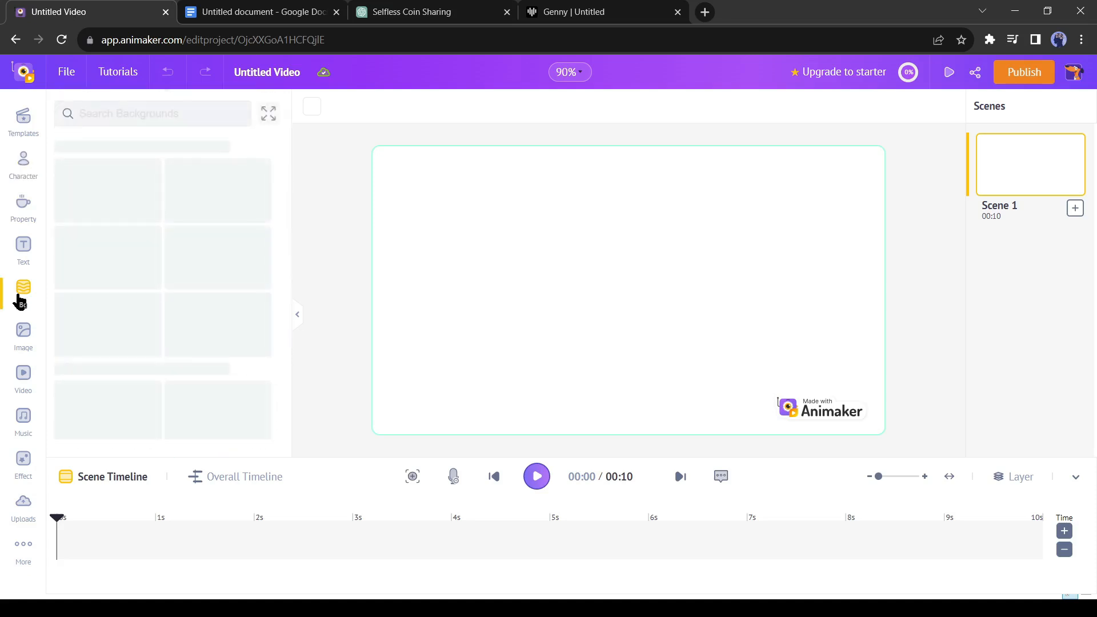
{"action": "scroll", "coordinate": [159, 306], "scroll_direction": "down", "scroll_amount": 3}
{"action": "left_click", "coordinate": [159, 305]}
{"action": "scroll", "coordinate": [166, 302], "scroll_direction": "down", "scroll_amount": 5}
{"action": "left_click", "coordinate": [214, 282]}
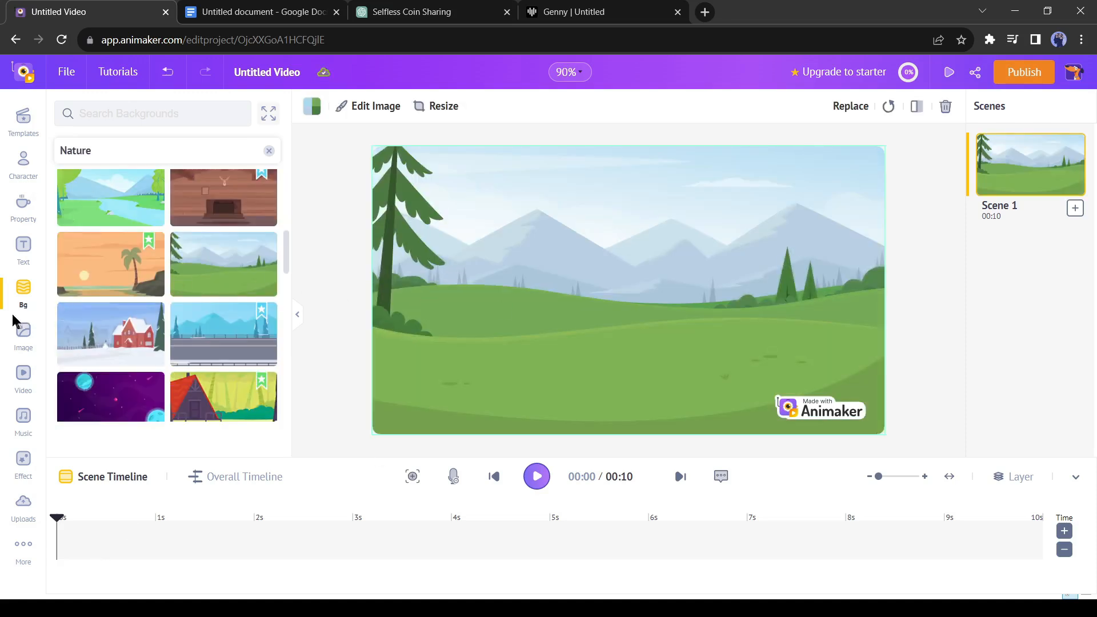
Upload the voice-over files Genny - 1.wav through Genny - 15.wav from the Tow Friends folder.
{"action": "left_click", "coordinate": [24, 513]}
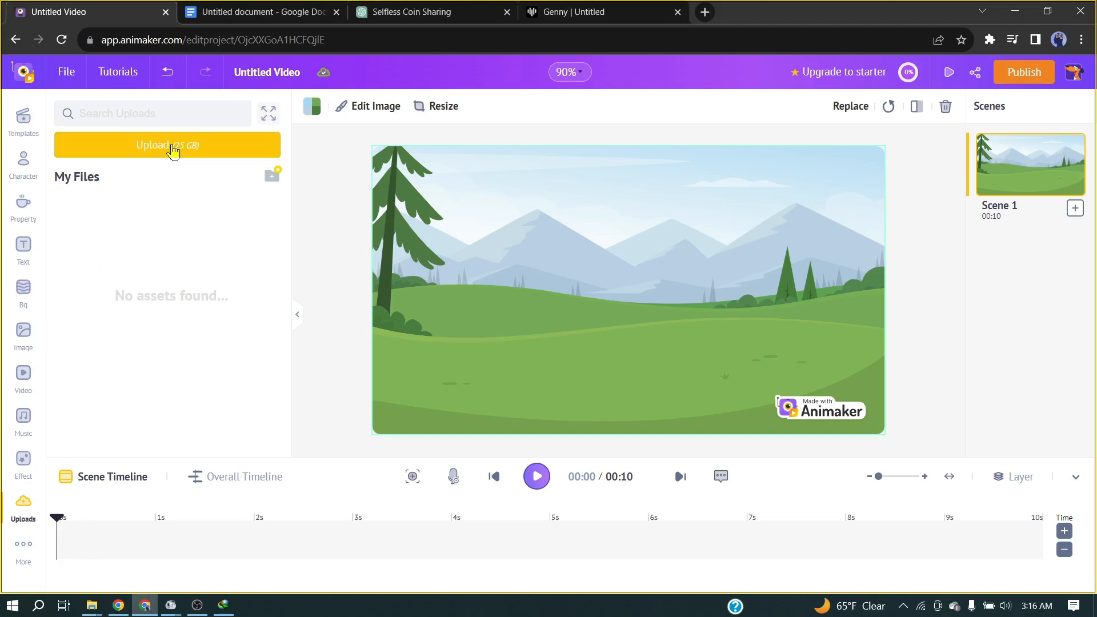
{"action": "left_click", "coordinate": [171, 147]}
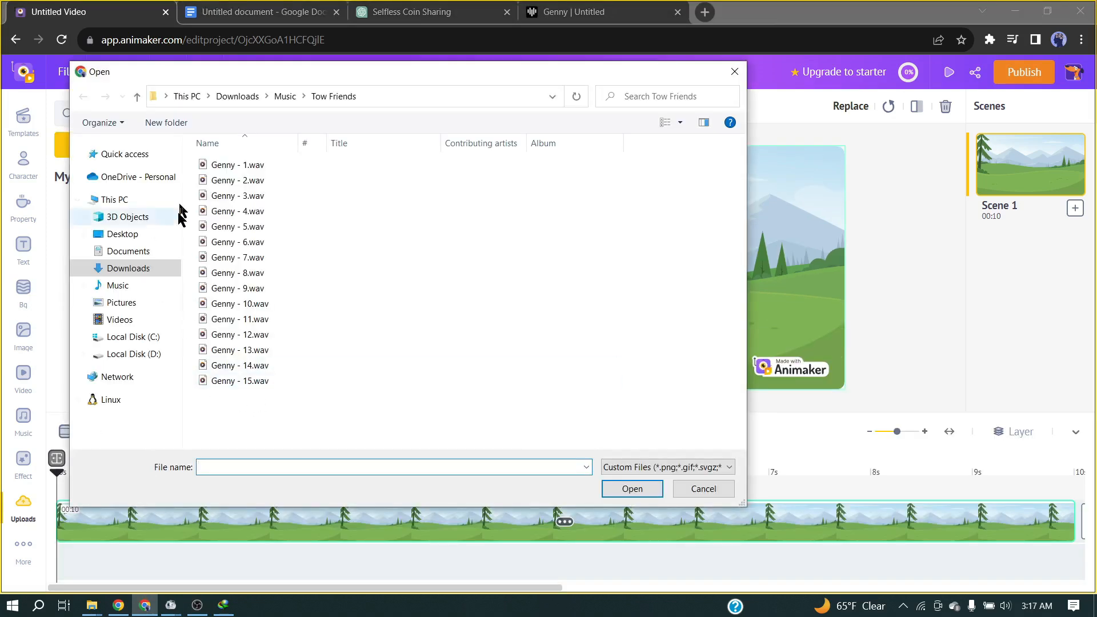
{"action": "left_click_drag", "start_coordinate": [207, 172], "coordinate": [284, 307]}
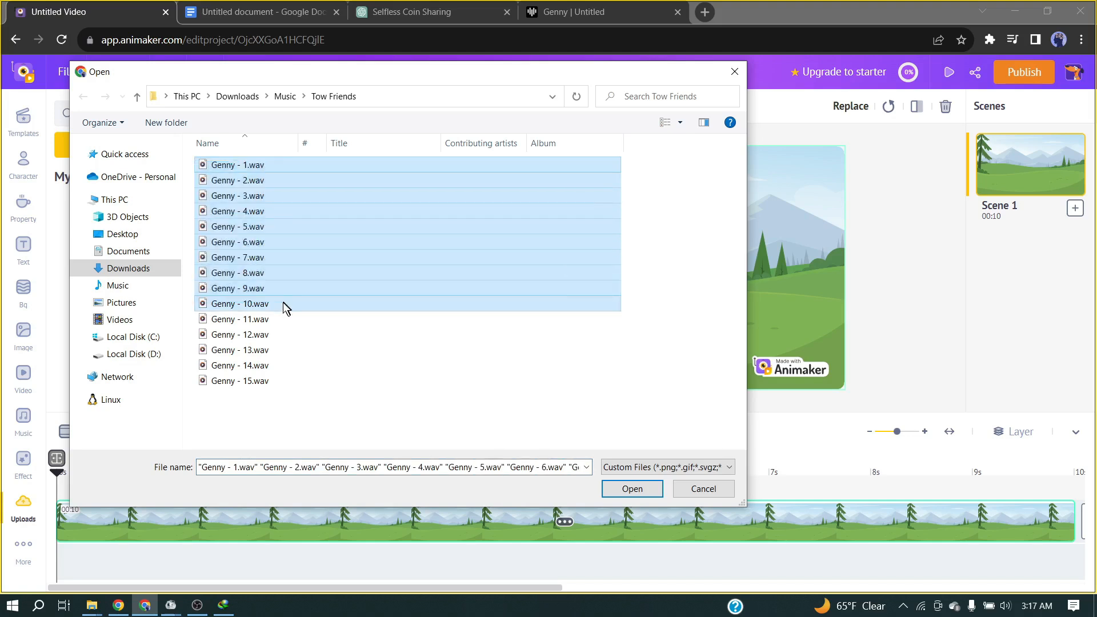
{"action": "left_click", "coordinate": [632, 488]}
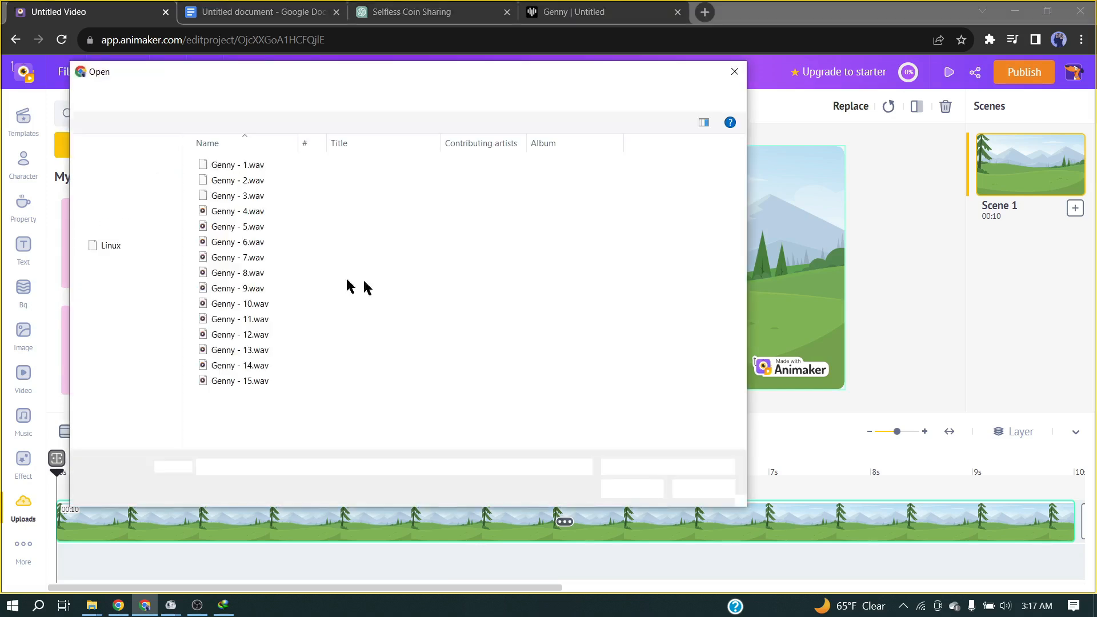
{"action": "left_click_drag", "start_coordinate": [207, 311], "coordinate": [238, 388]}
{"action": "left_click", "coordinate": [629, 488]}
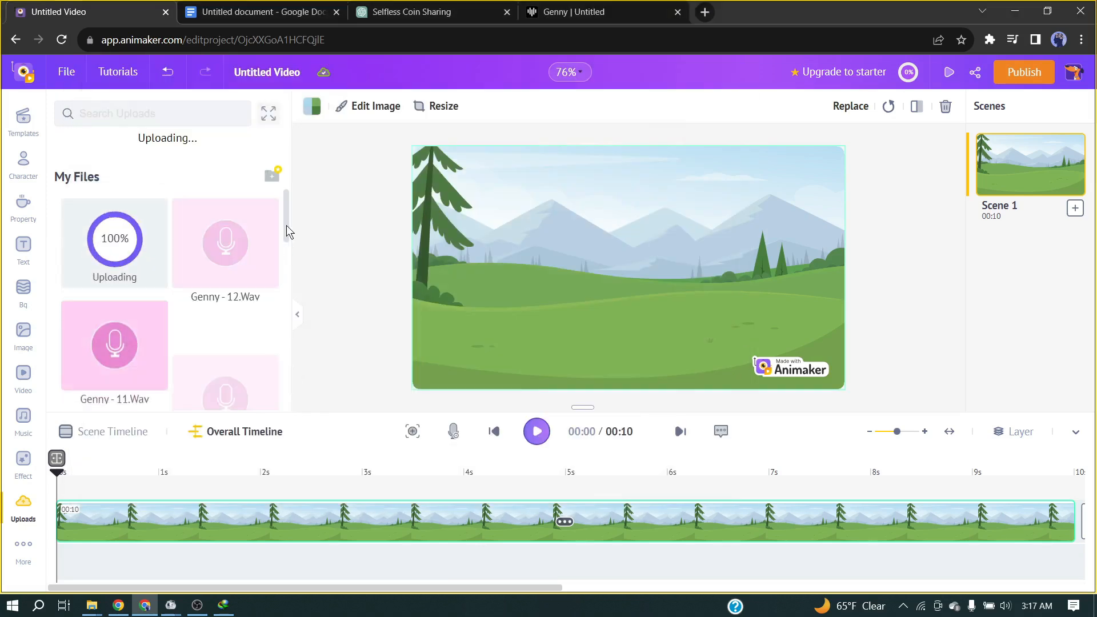
Add the uploaded Genny - 1 narration clip to Scene 1's audio track.
{"action": "scroll", "coordinate": [258, 301], "scroll_direction": "down", "scroll_amount": 5}
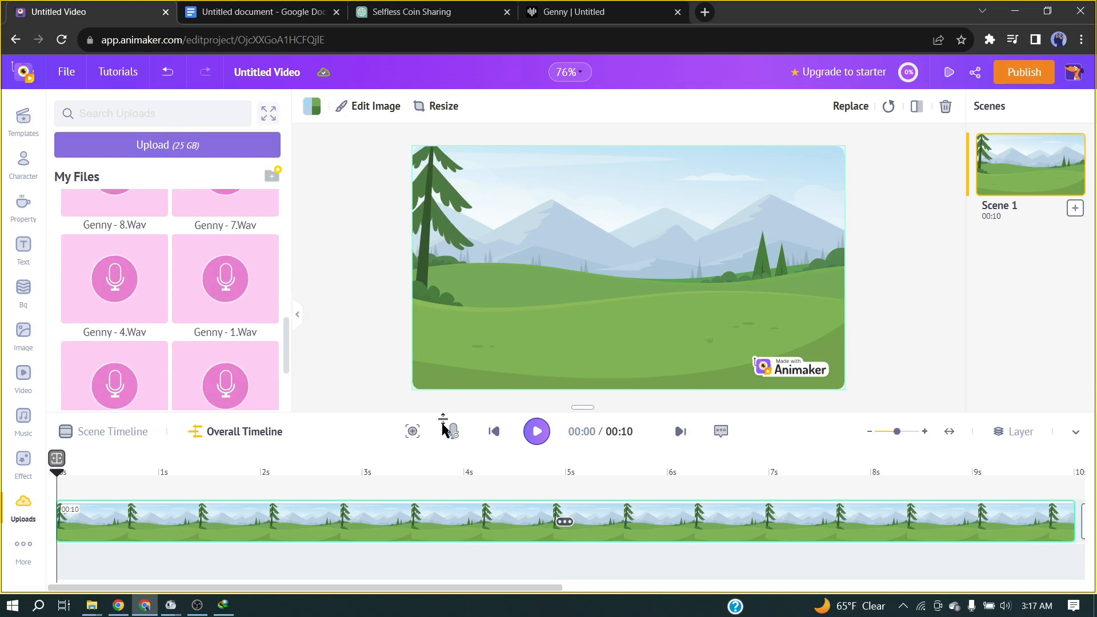
{"action": "left_click", "coordinate": [220, 284]}
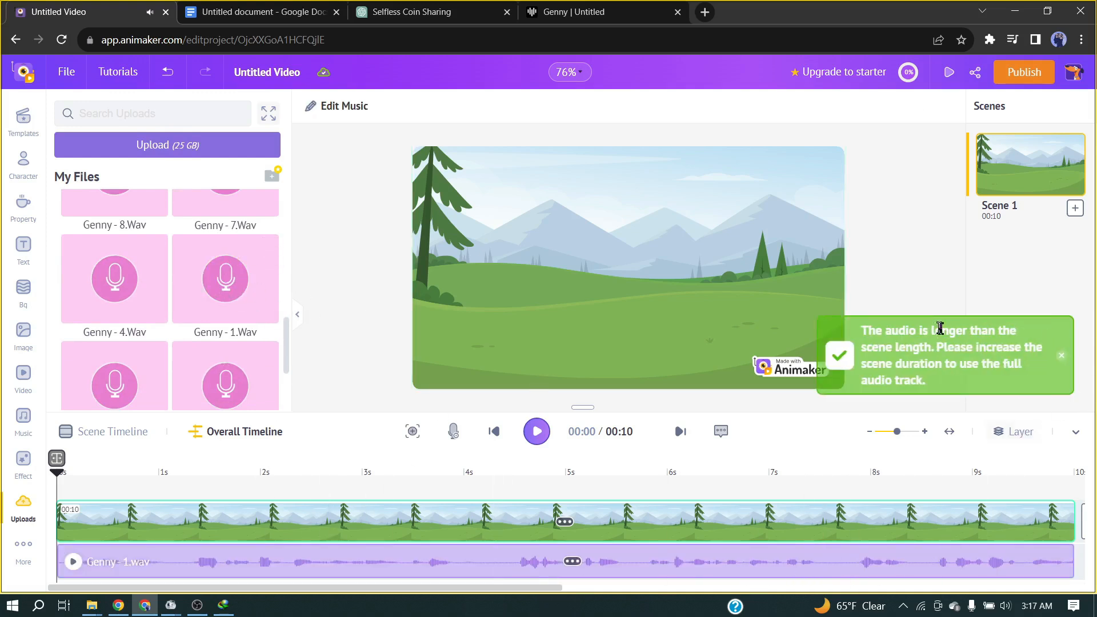
{"action": "left_click_drag", "start_coordinate": [908, 347], "coordinate": [970, 349]}
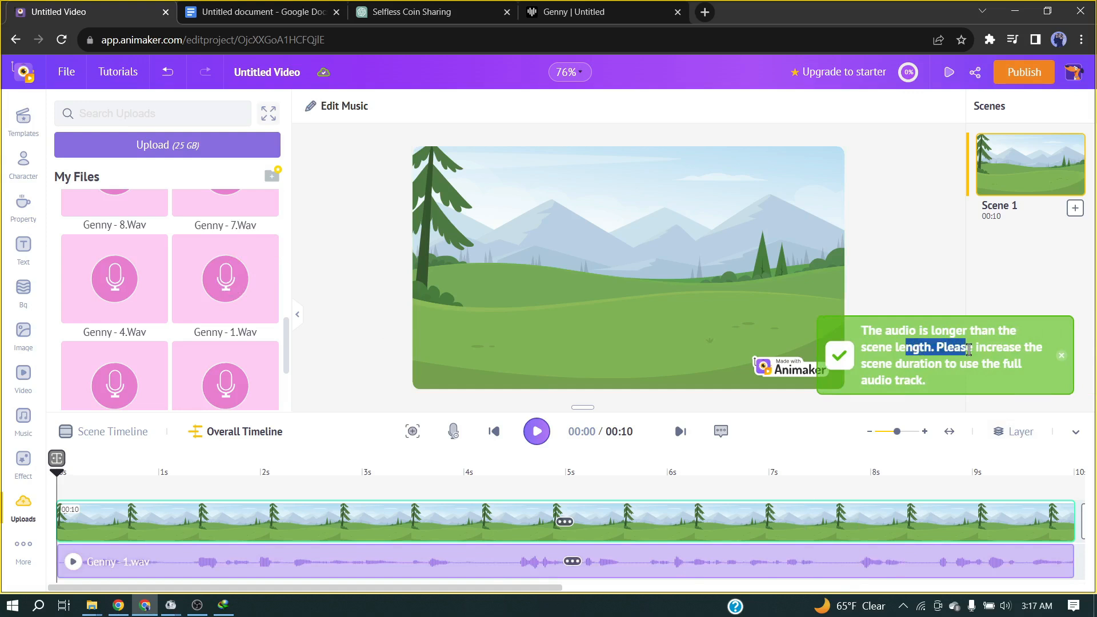
{"action": "left_click", "coordinate": [937, 355]}
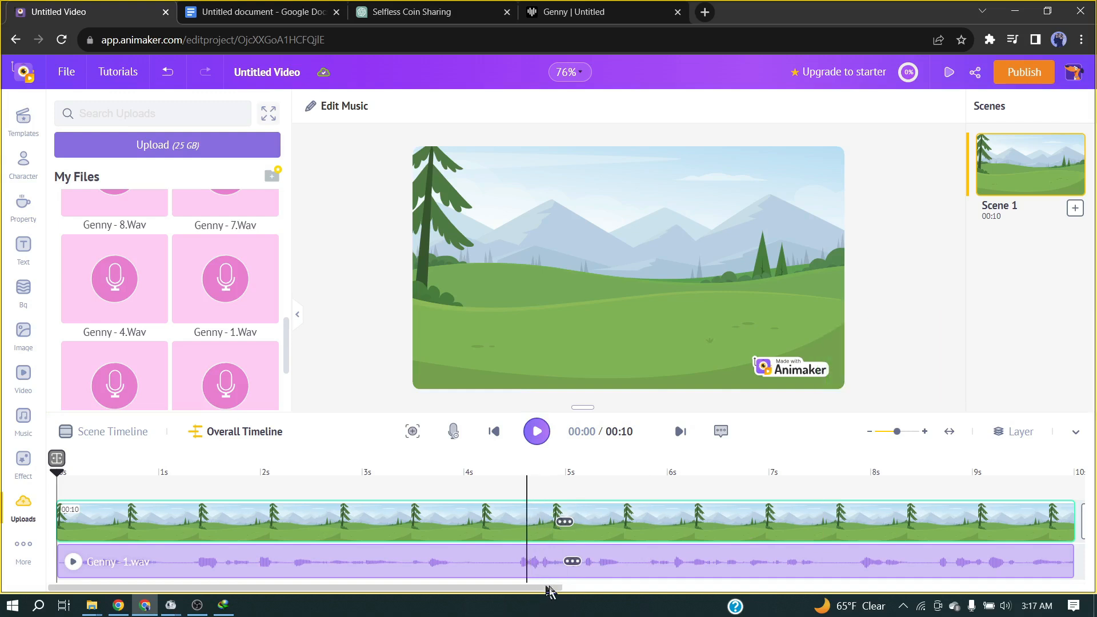
Extend Scene 1 and the Genny - 1 clip to fit the full narration, trimming the scene duration to 11.7 seconds.
{"action": "left_click_drag", "start_coordinate": [547, 588], "coordinate": [766, 587]}
{"action": "left_click", "coordinate": [587, 518]}
{"action": "left_click_drag", "start_coordinate": [632, 520], "coordinate": [1080, 519]}
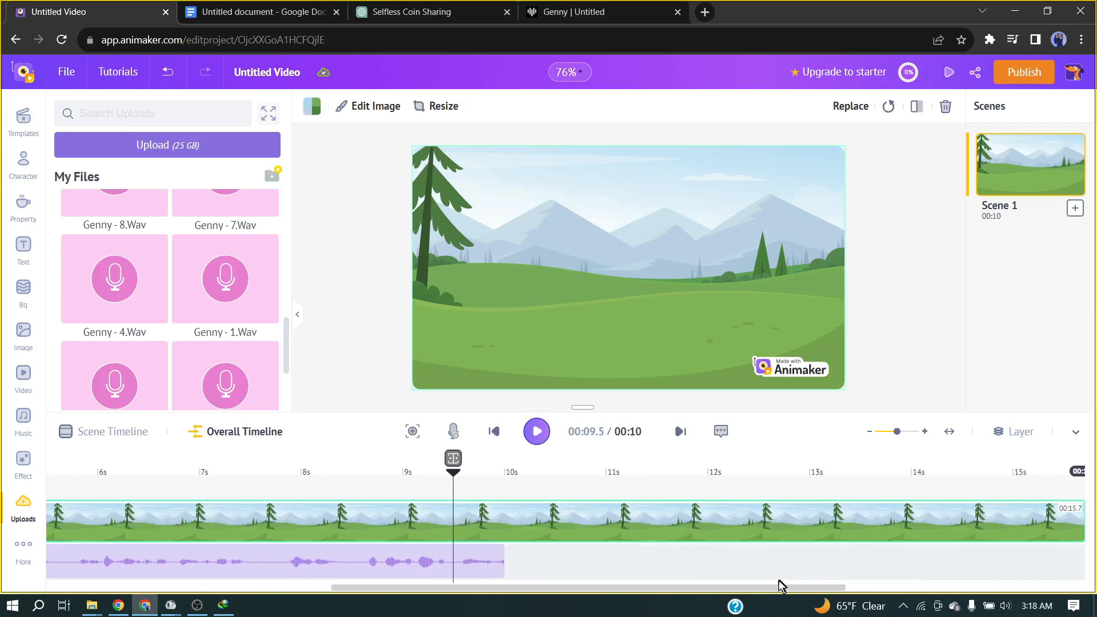
{"action": "left_click_drag", "start_coordinate": [772, 524], "coordinate": [1032, 521]}
{"action": "left_click", "coordinate": [58, 562]}
{"action": "left_click_drag", "start_coordinate": [65, 563], "coordinate": [201, 562]}
{"action": "left_click_drag", "start_coordinate": [445, 588], "coordinate": [485, 602]}
{"action": "left_click", "coordinate": [941, 527]}
{"action": "left_click_drag", "start_coordinate": [960, 528], "coordinate": [114, 528]}
{"action": "left_click_drag", "start_coordinate": [176, 585], "coordinate": [2, 587]}
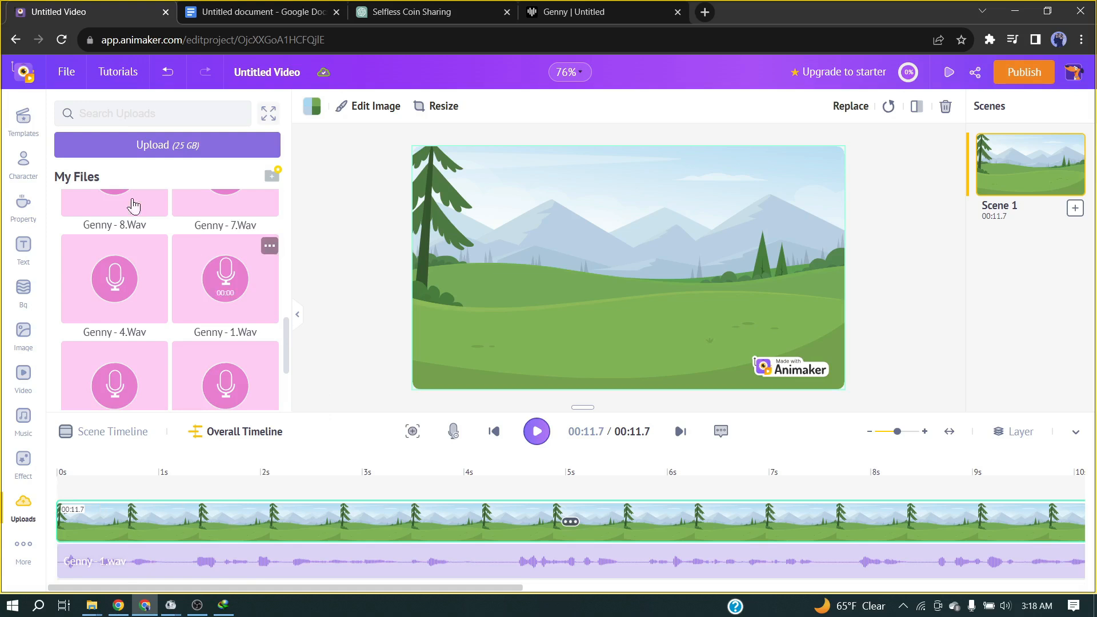
Add the Casual character in the dark hoodie at the meadow's left edge and give him a side-view walking action.
{"action": "left_click", "coordinate": [19, 160]}
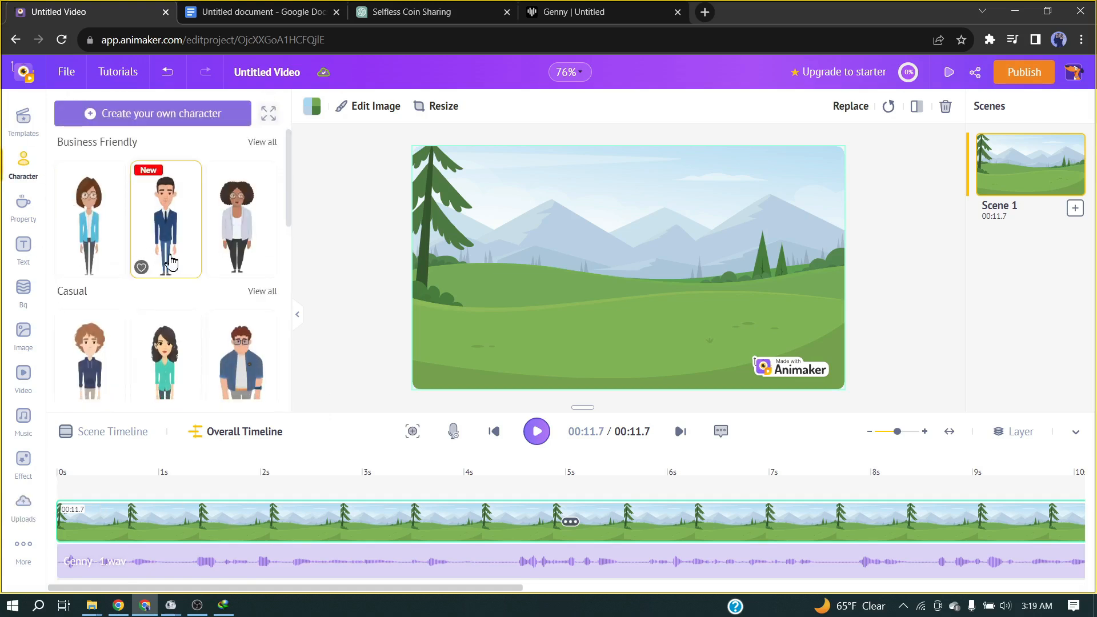
{"action": "scroll", "coordinate": [118, 297], "scroll_direction": "down", "scroll_amount": 1}
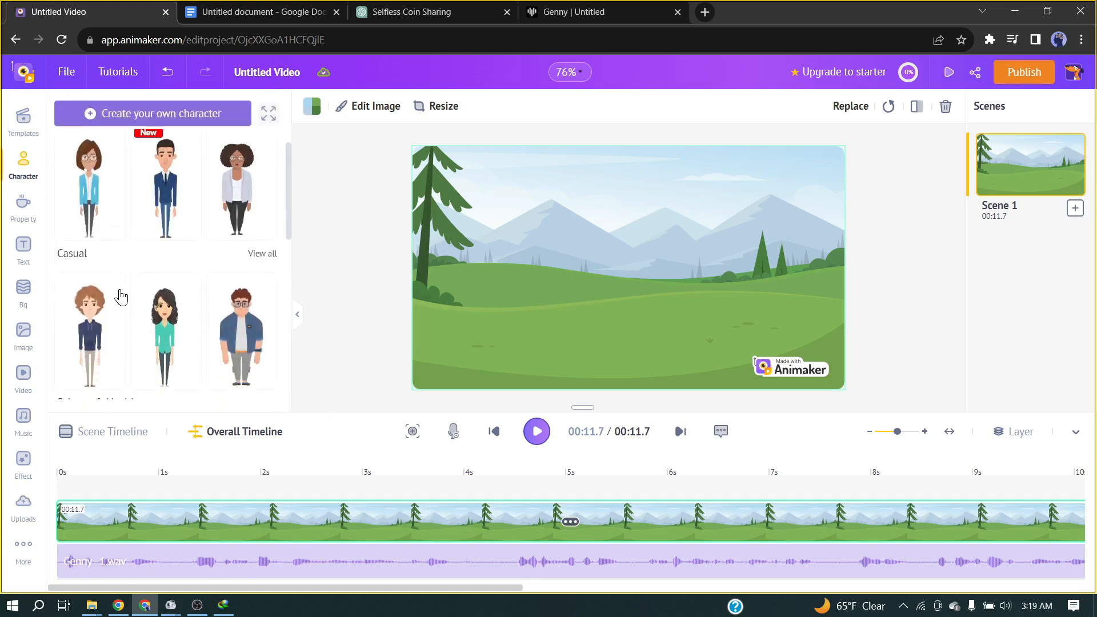
{"action": "left_click", "coordinate": [88, 290]}
{"action": "left_click_drag", "start_coordinate": [628, 283], "coordinate": [458, 290]}
{"action": "scroll", "coordinate": [283, 283], "scroll_direction": "down", "scroll_amount": 2}
{"action": "scroll", "coordinate": [249, 265], "scroll_direction": "down", "scroll_amount": 4}
{"action": "scroll", "coordinate": [243, 267], "scroll_direction": "down", "scroll_amount": 2}
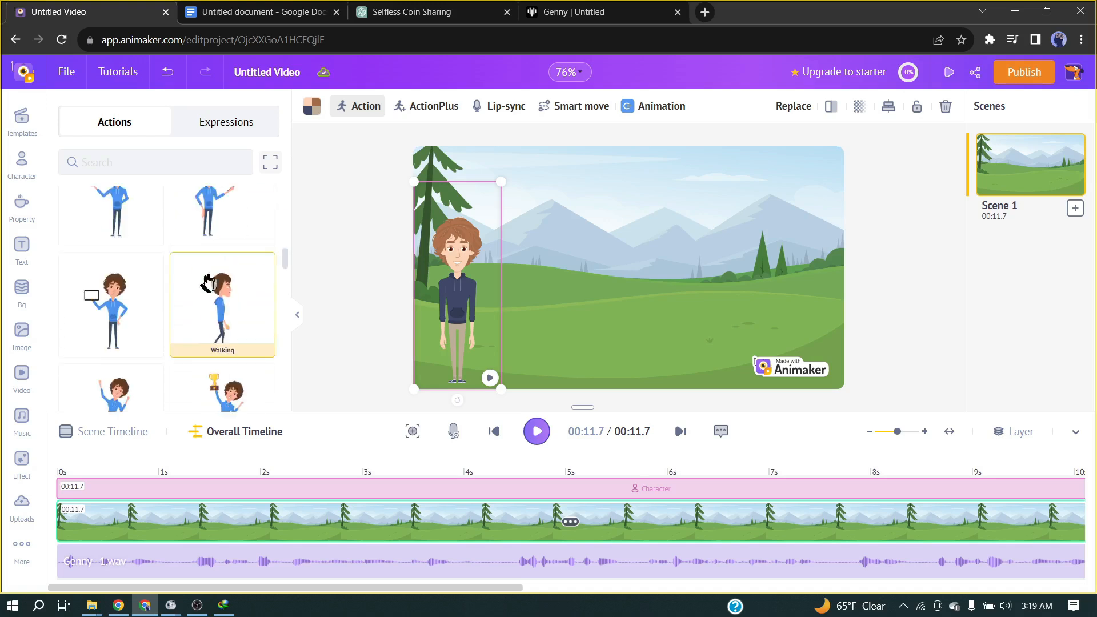
Add the Casual man with glasses beside the hoodie character and give him a side-view walking action.
{"action": "left_click", "coordinate": [29, 170]}
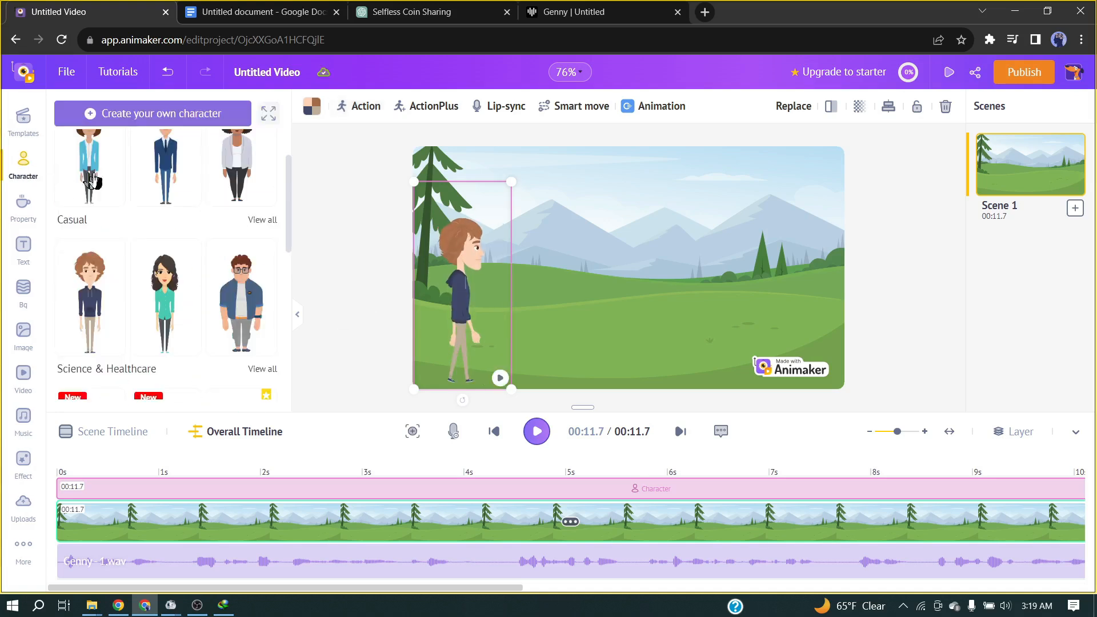
{"action": "left_click", "coordinate": [261, 302]}
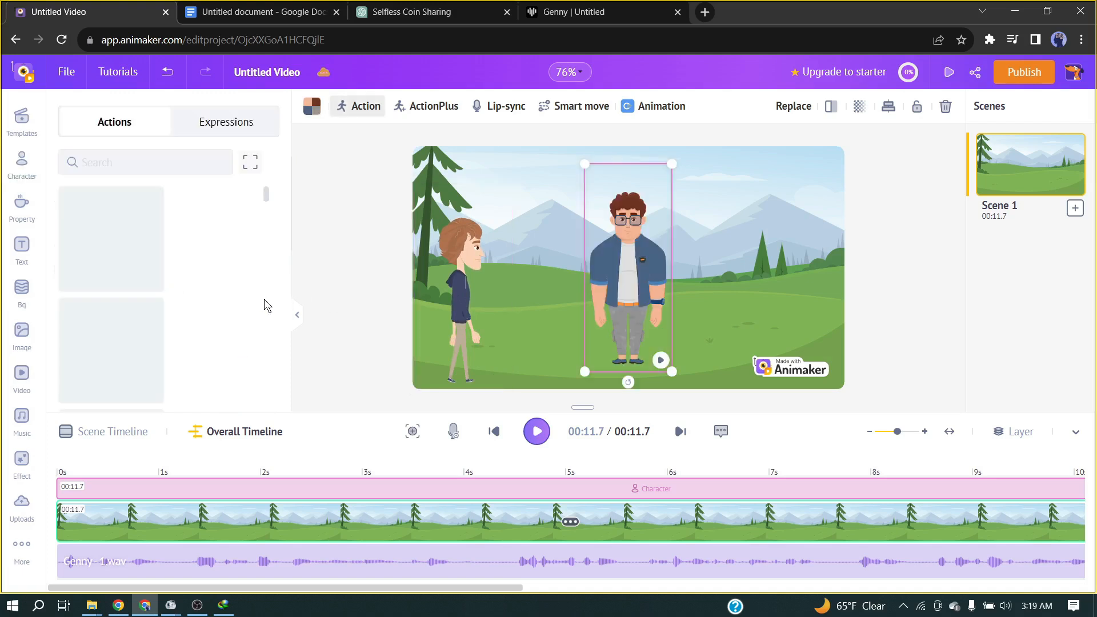
{"action": "left_click_drag", "start_coordinate": [615, 286], "coordinate": [496, 287]}
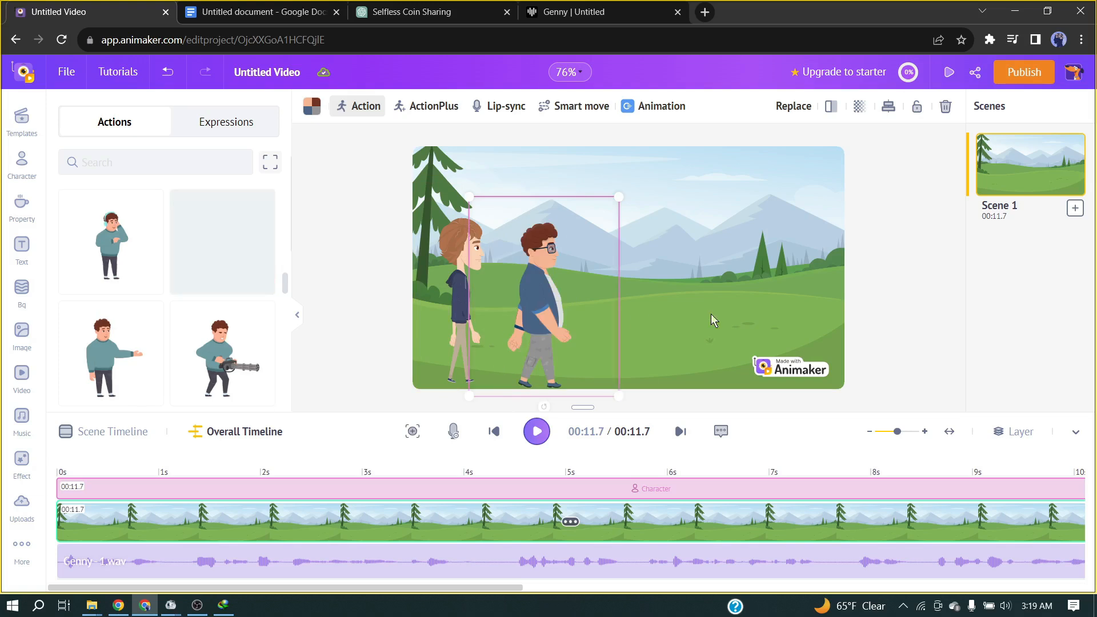
{"action": "mouse_move", "coordinate": [518, 314]}
{"action": "left_mouse_down"}
{"action": "mouse_move", "coordinate": [509, 314]}
{"action": "mouse_move", "coordinate": [525, 316]}
{"action": "left_mouse_up"}
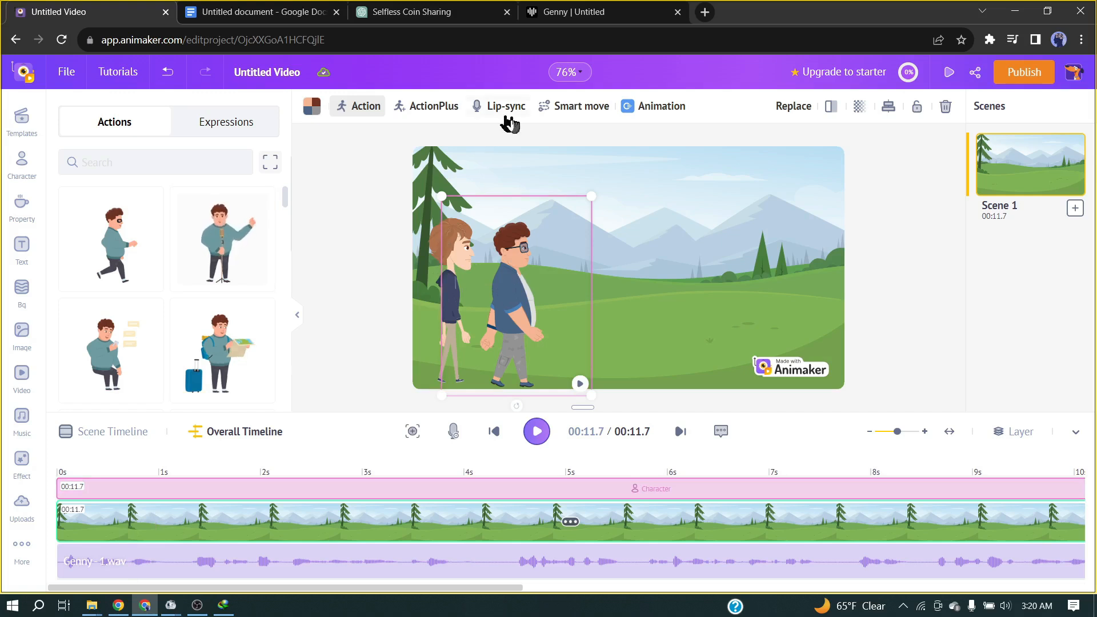
Apply a left-to-right Smart move to the man with glasses, from outside the scene's left edge to its right edge, ending at about 10 seconds.
{"action": "left_click", "coordinate": [563, 111]}
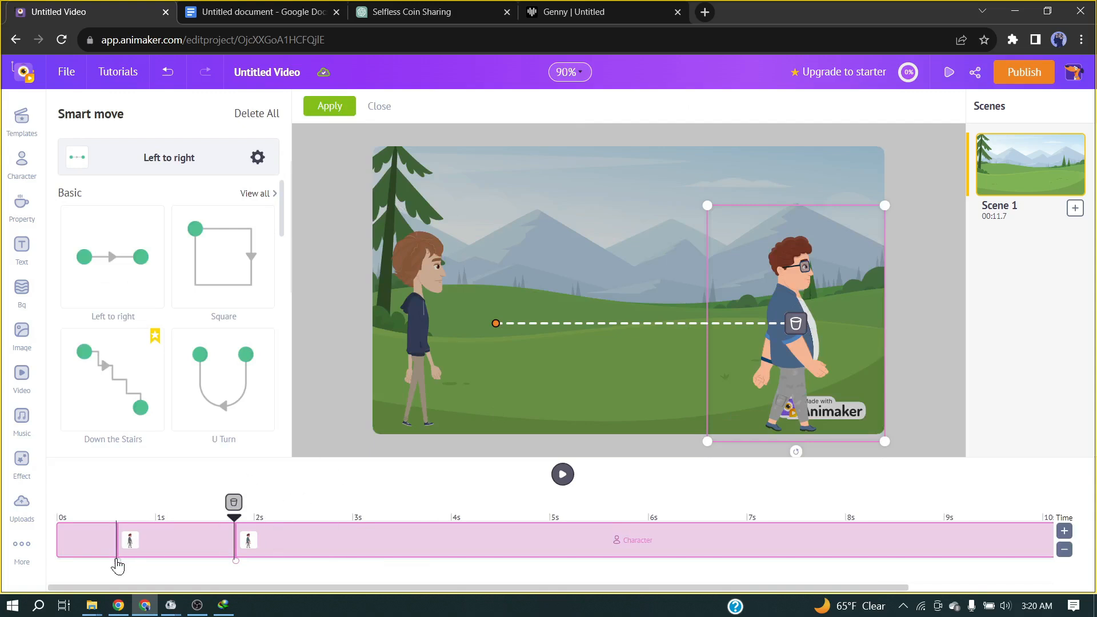
{"action": "left_click", "coordinate": [116, 562]}
{"action": "left_click_drag", "start_coordinate": [531, 402], "coordinate": [338, 369]}
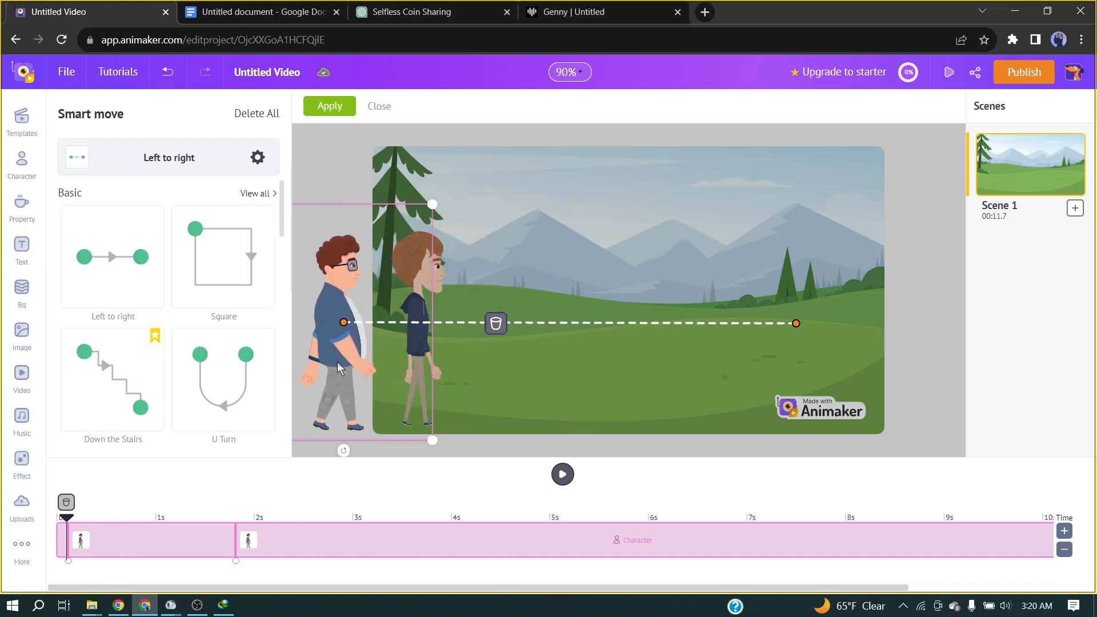
{"action": "left_click_drag", "start_coordinate": [236, 560], "coordinate": [481, 558]}
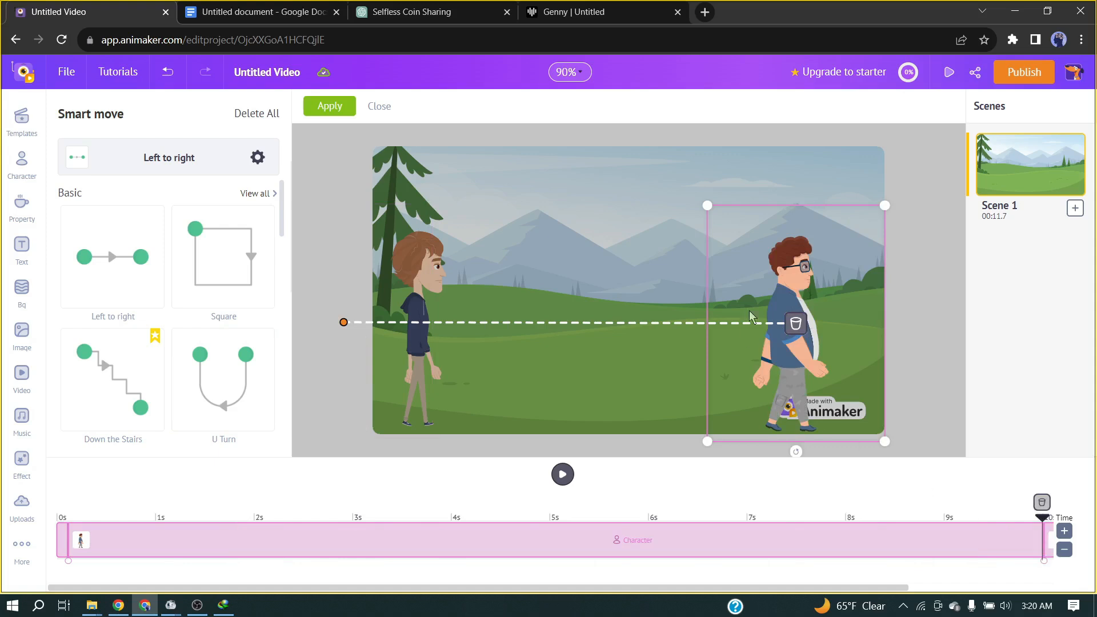
{"action": "left_click_drag", "start_coordinate": [784, 370], "coordinate": [849, 356]}
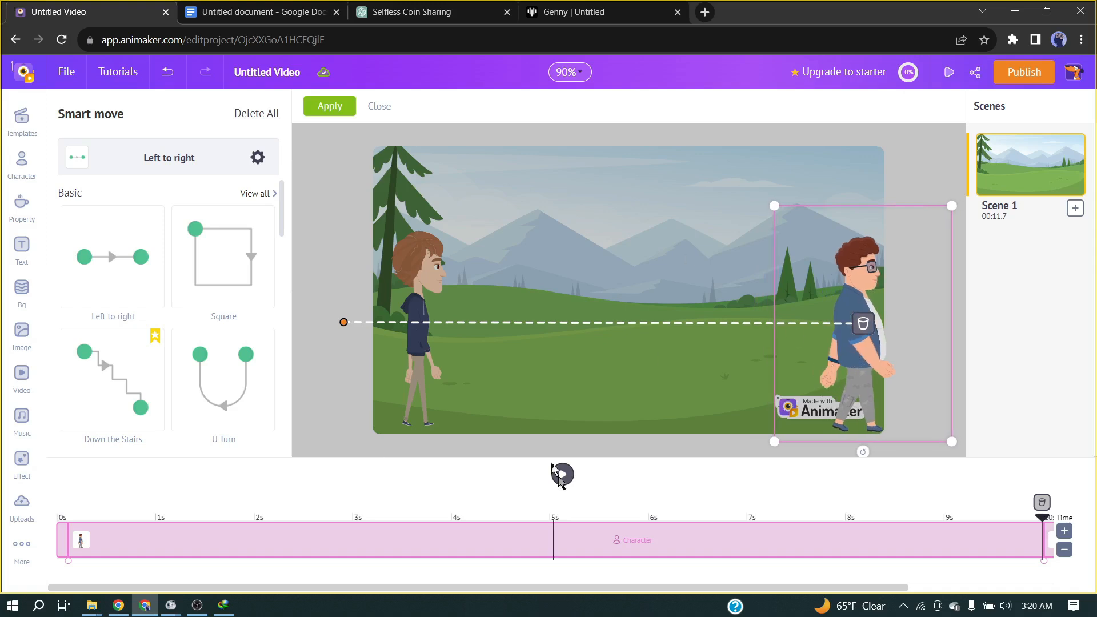
{"action": "left_click", "coordinate": [327, 108]}
Apply a matching left-to-right Smart move to the hoodie character, starting near 0 seconds and ending at about 10 seconds.
{"action": "left_click", "coordinate": [418, 288]}
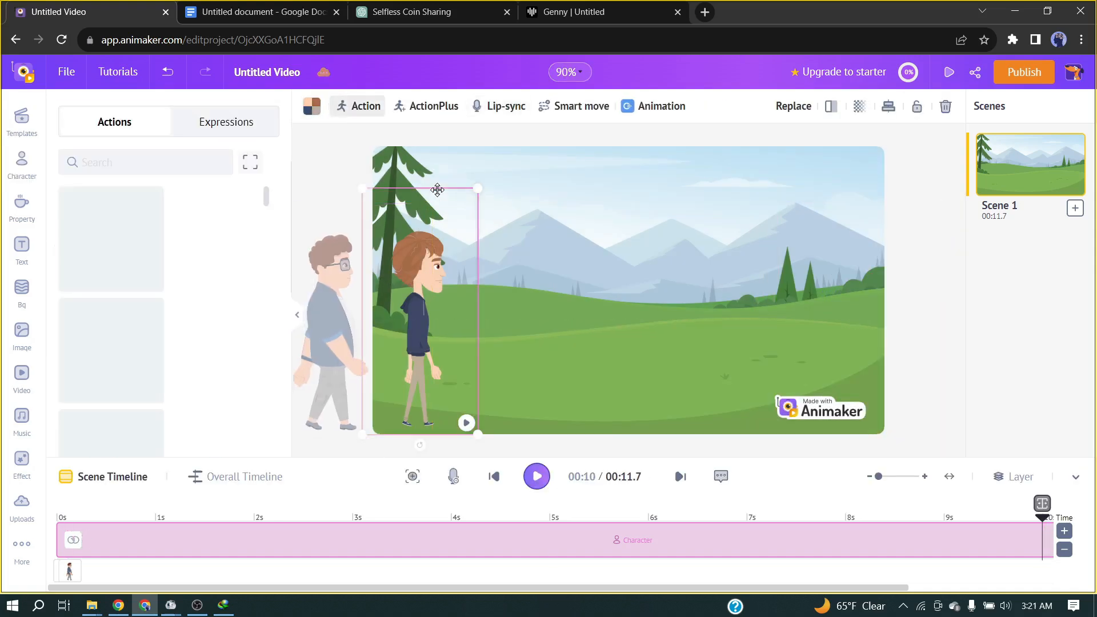
{"action": "left_click", "coordinate": [569, 107]}
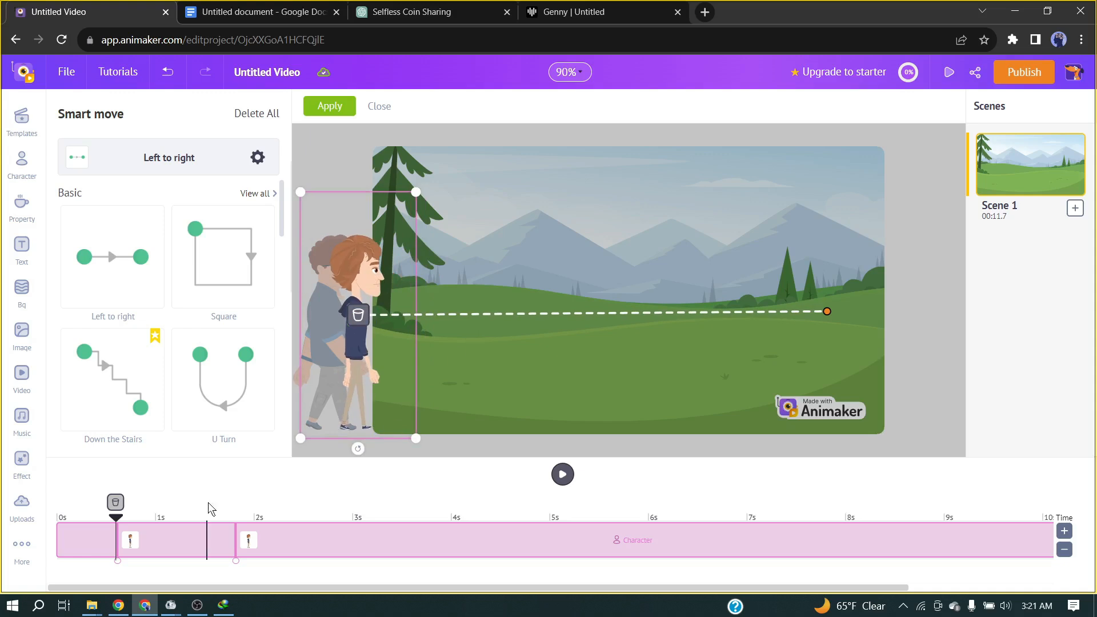
{"action": "left_click_drag", "start_coordinate": [118, 562], "coordinate": [69, 563]}
{"action": "left_click_drag", "start_coordinate": [236, 562], "coordinate": [258, 564]}
{"action": "left_click_drag", "start_coordinate": [1049, 563], "coordinate": [1057, 563]}
{"action": "left_click_drag", "start_coordinate": [828, 354], "coordinate": [866, 354]}
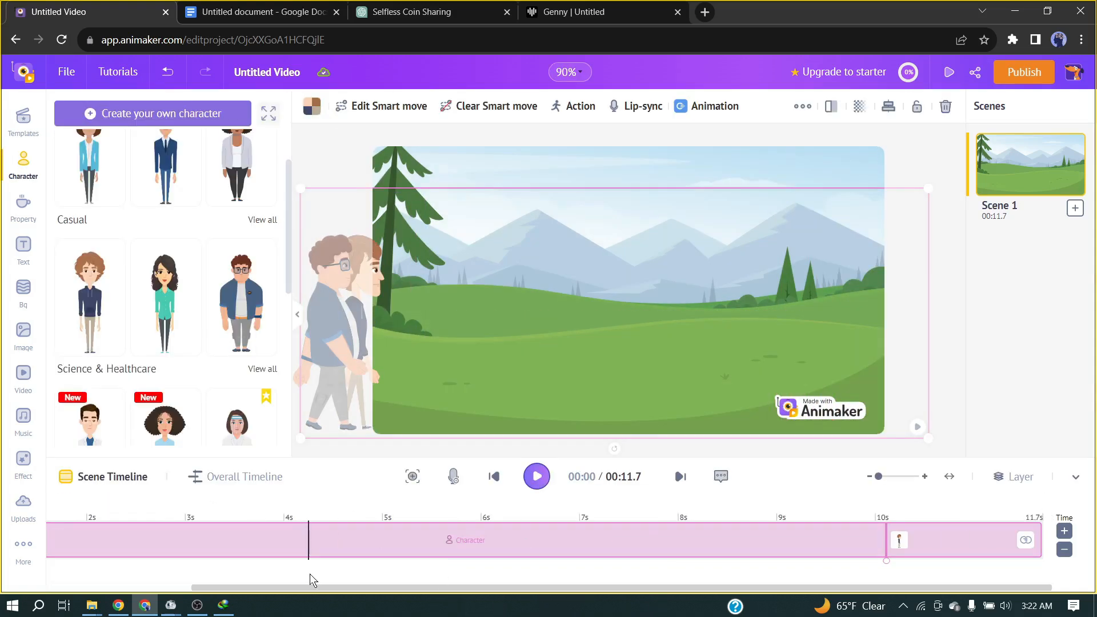
Add a second scene after the meadow scene and set the Home background with the tree and white picket fence.
{"action": "left_click", "coordinate": [275, 478]}
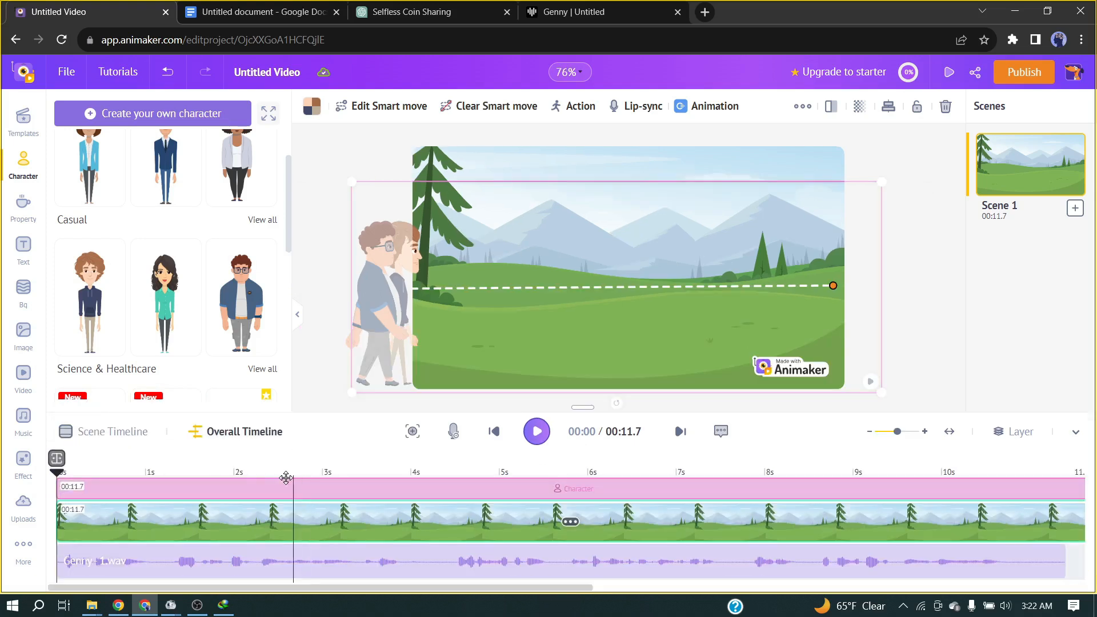
{"action": "left_click_drag", "start_coordinate": [366, 588], "coordinate": [746, 595]}
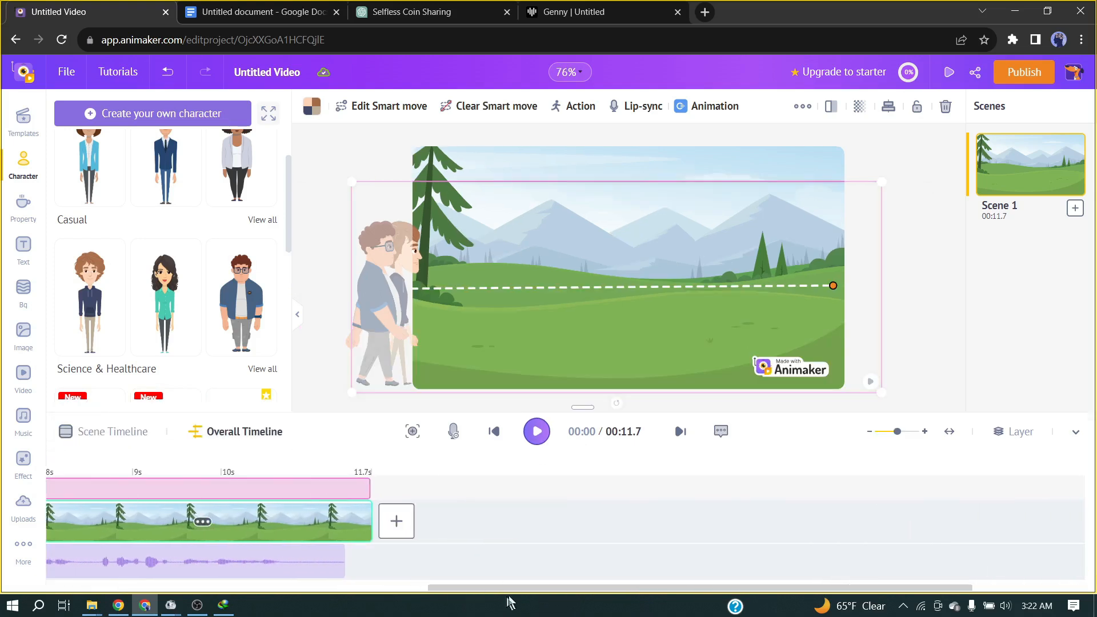
{"action": "left_click", "coordinate": [402, 521]}
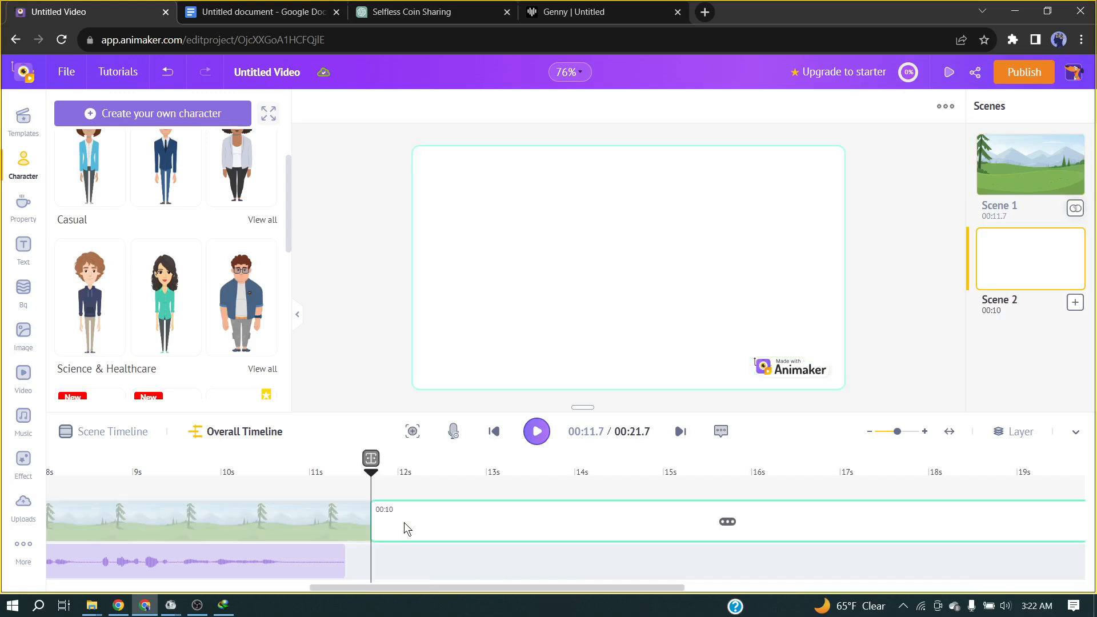
{"action": "left_click", "coordinate": [25, 293]}
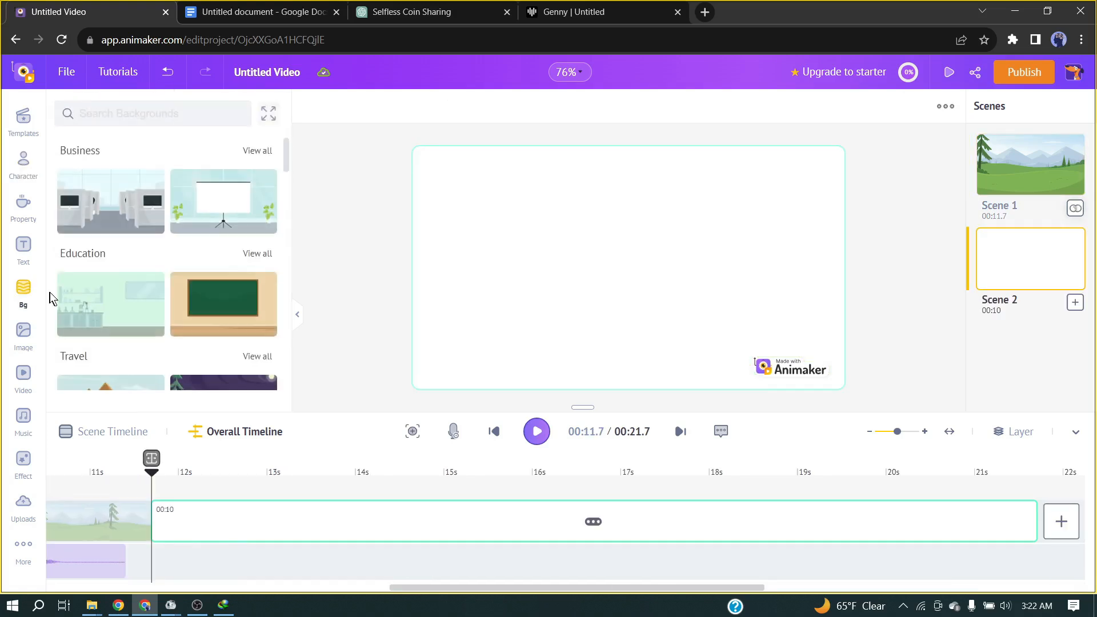
{"action": "scroll", "coordinate": [143, 291], "scroll_direction": "down", "scroll_amount": 15}
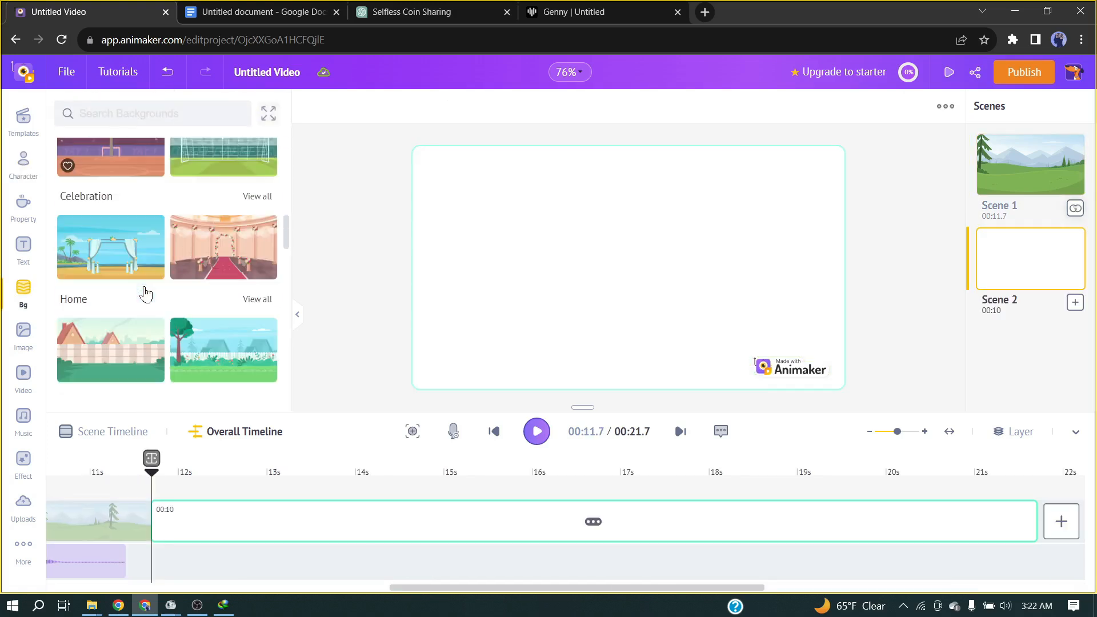
{"action": "scroll", "coordinate": [145, 293], "scroll_direction": "up", "scroll_amount": 3}
{"action": "scroll", "coordinate": [200, 283], "scroll_direction": "down", "scroll_amount": 2}
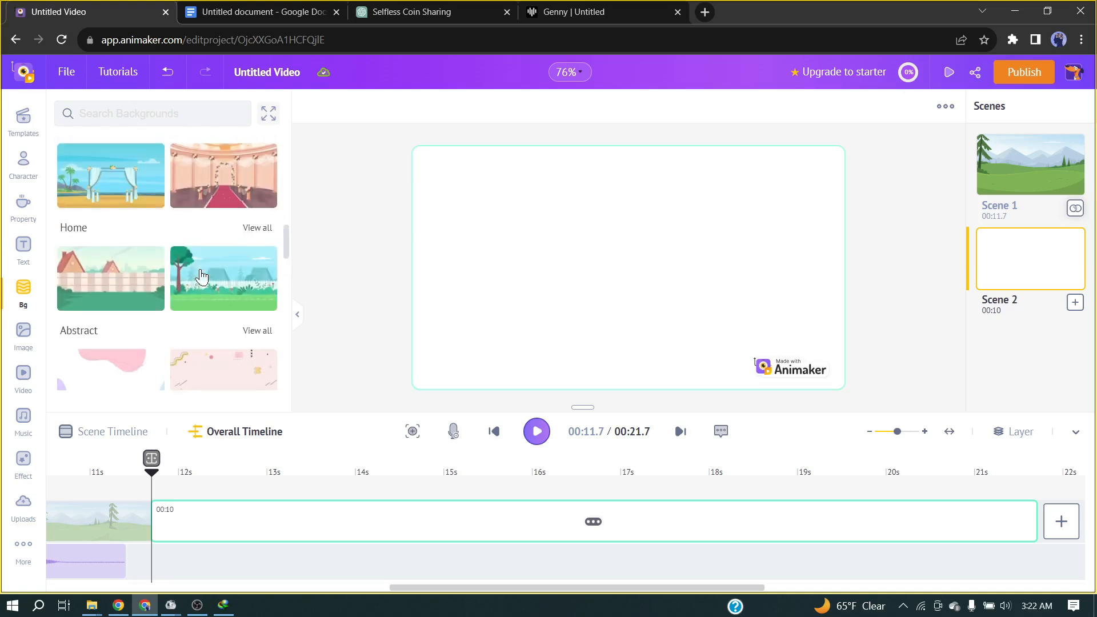
{"action": "left_click", "coordinate": [219, 290]}
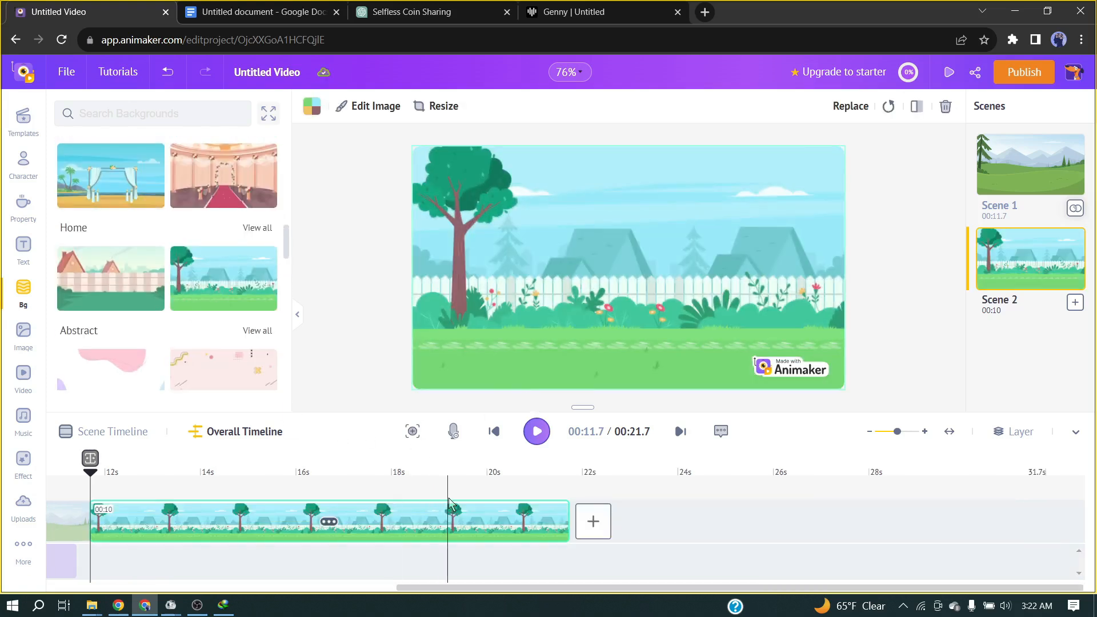
Add the Casual character in the dark hoodie to scene 2, apply a side-view arm-extending action, and place him by the tree.
{"action": "left_click", "coordinate": [23, 165]}
{"action": "left_click", "coordinate": [83, 368]}
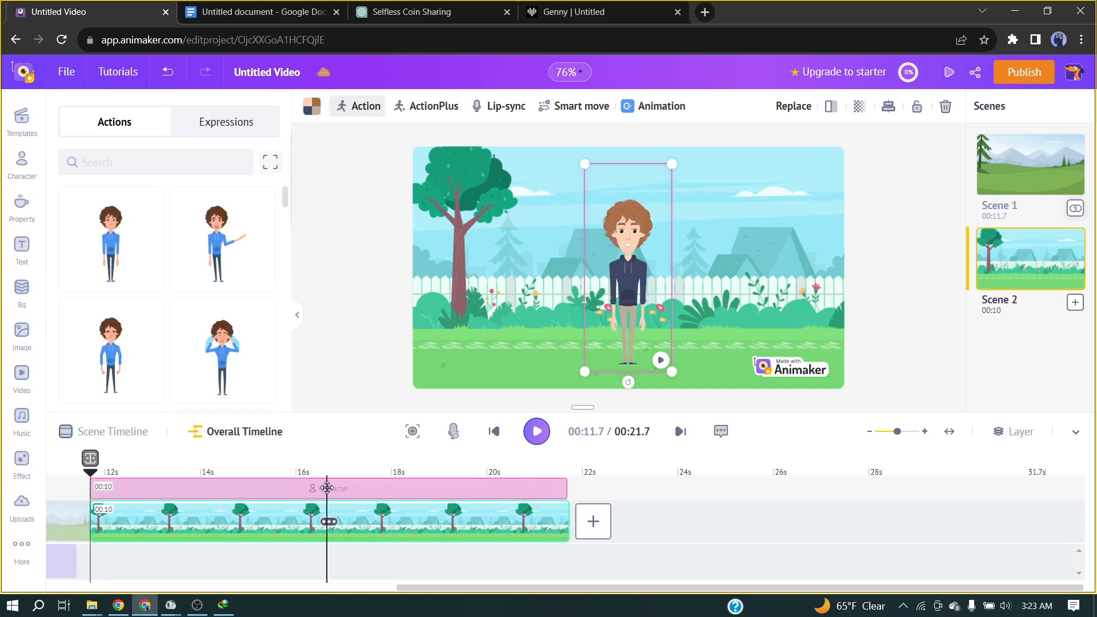
{"action": "scroll", "coordinate": [155, 320], "scroll_direction": "down", "scroll_amount": 3}
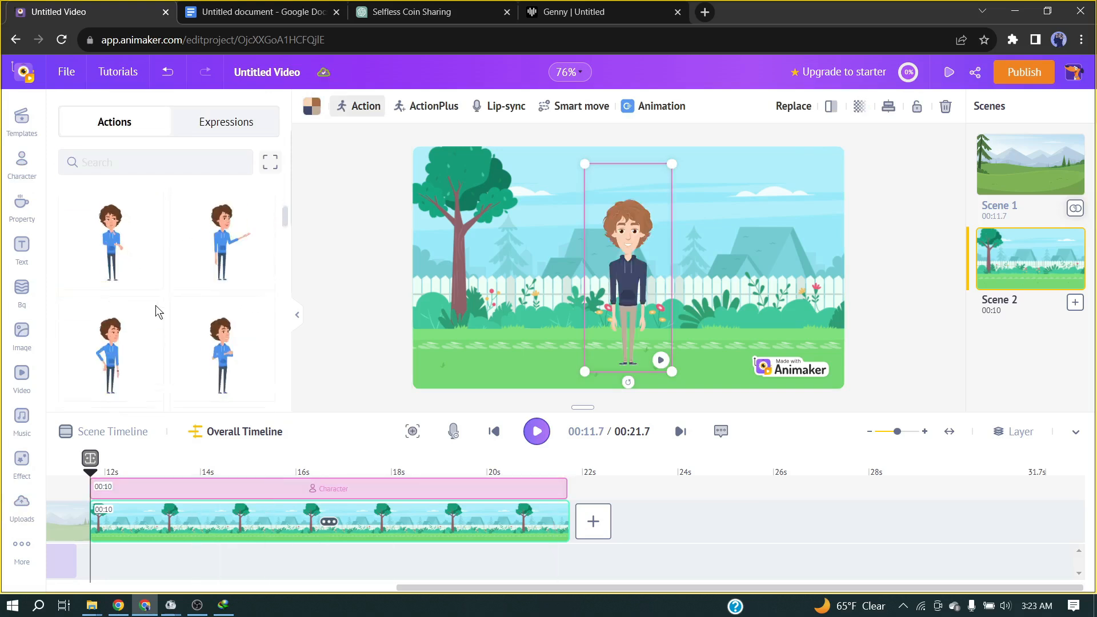
{"action": "scroll", "coordinate": [171, 311], "scroll_direction": "down", "scroll_amount": 5}
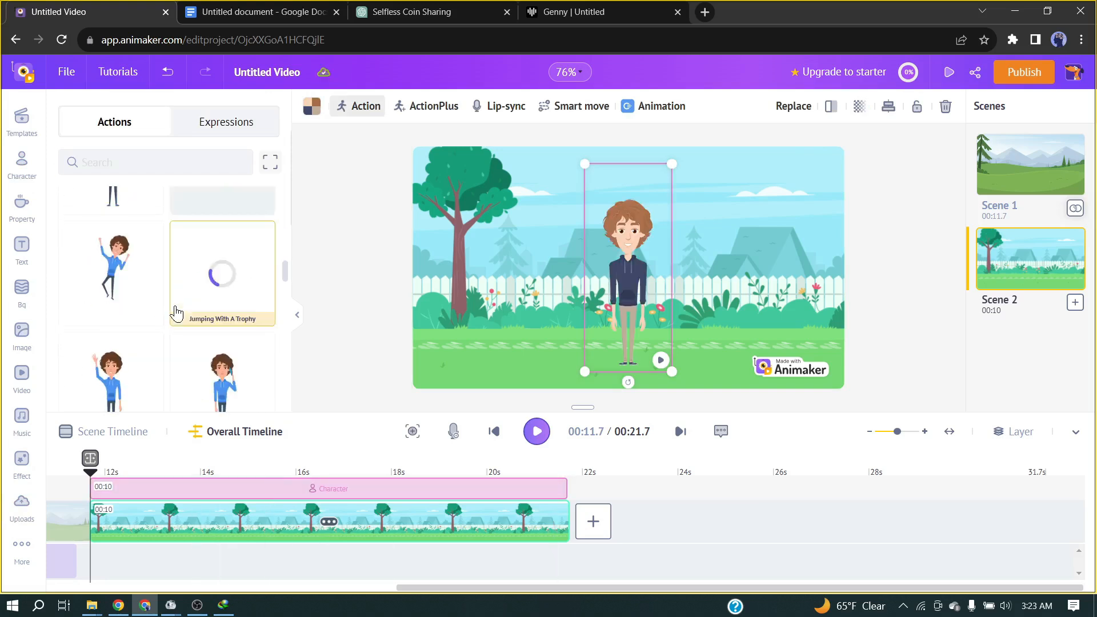
{"action": "scroll", "coordinate": [158, 357], "scroll_direction": "down", "scroll_amount": 3}
{"action": "left_click", "coordinate": [232, 338]}
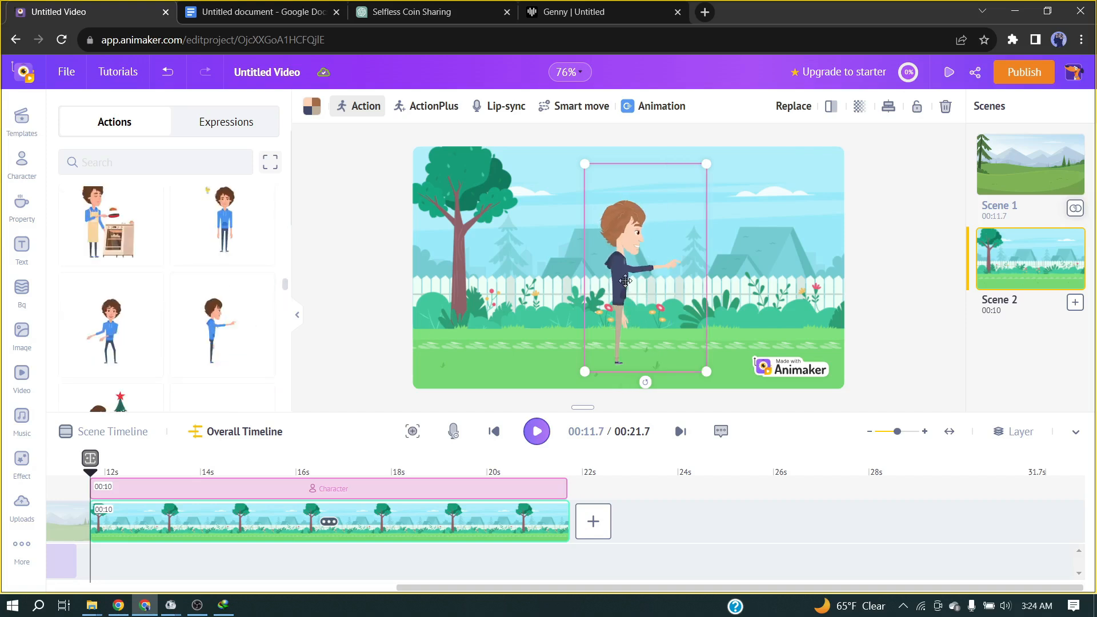
{"action": "left_click_drag", "start_coordinate": [632, 282], "coordinate": [458, 297]}
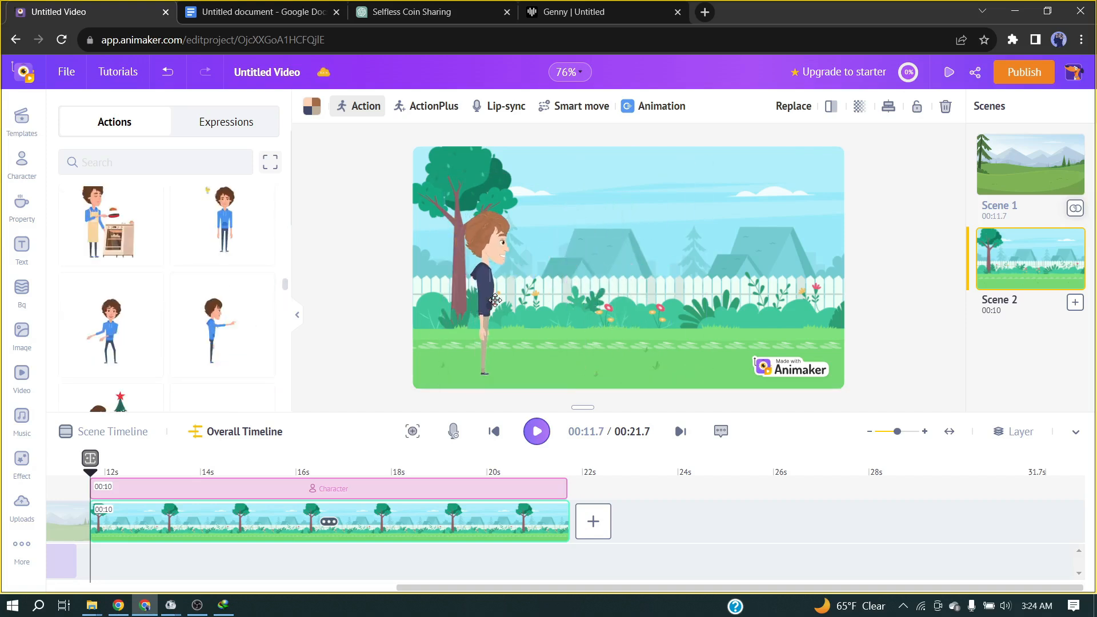
Lip-sync the hoodie character with the uploaded voice file Genny - 2.wav.
{"action": "left_click", "coordinate": [493, 109]}
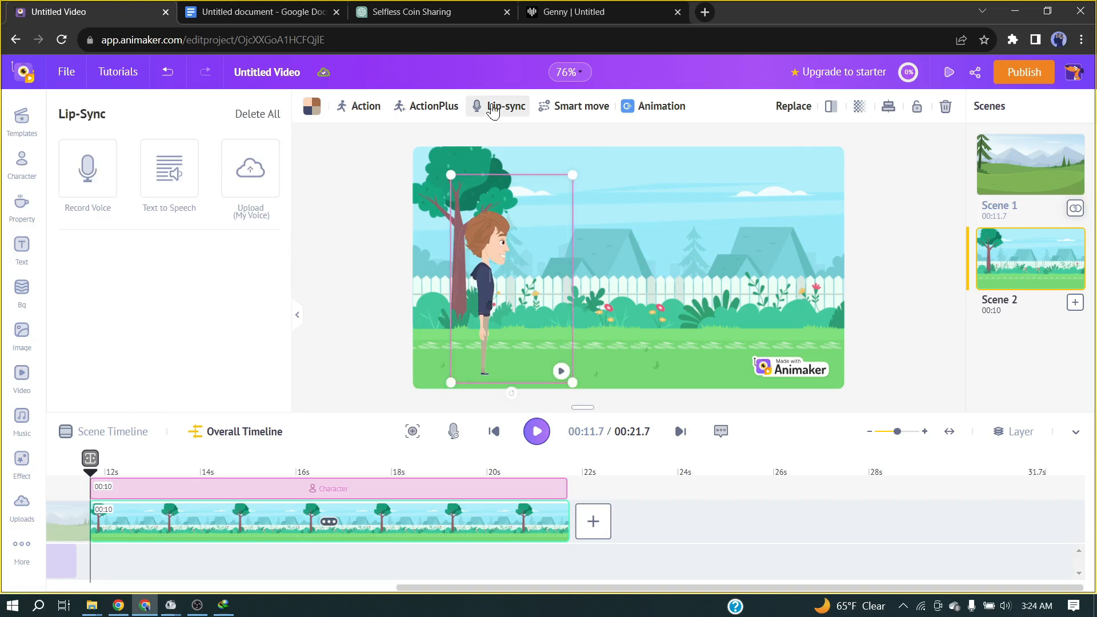
{"action": "left_click", "coordinate": [228, 185]}
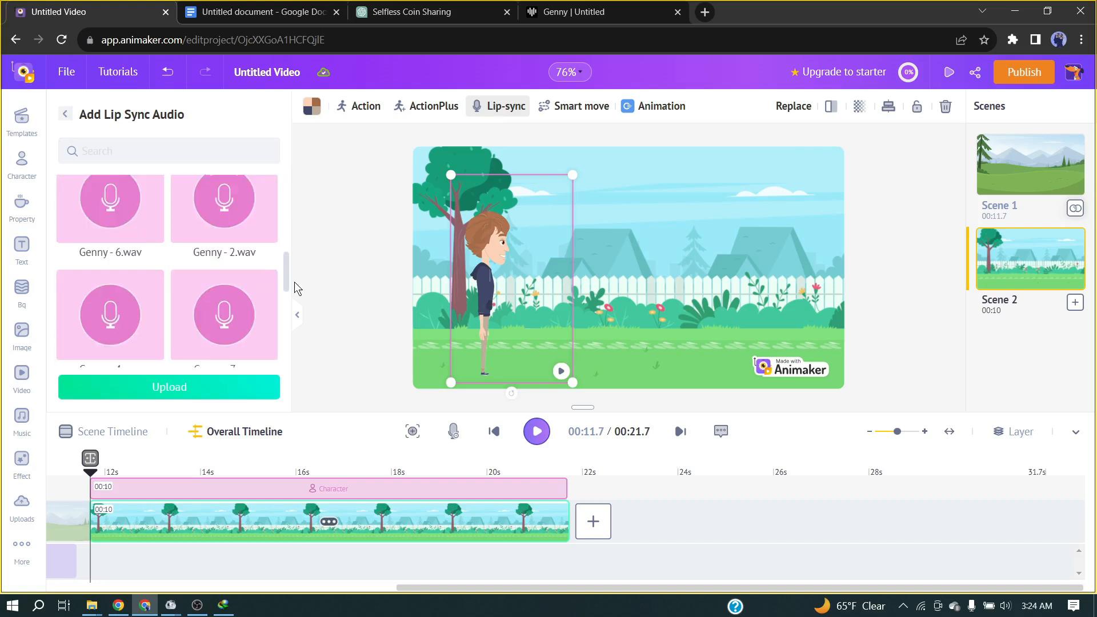
{"action": "left_click_drag", "start_coordinate": [294, 283], "coordinate": [294, 285]}
{"action": "left_click", "coordinate": [233, 210]}
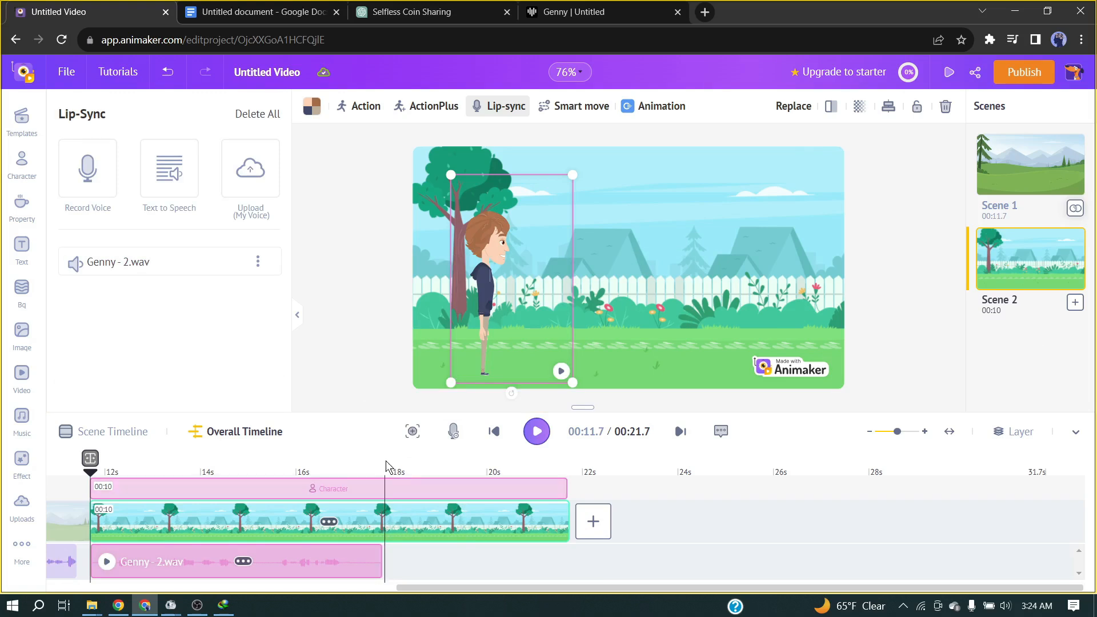
Add the Casual man with glasses to scene 2 and shorten the scene to 6.1 seconds to match Genny - 2.wav.
{"action": "left_click", "coordinate": [19, 165]}
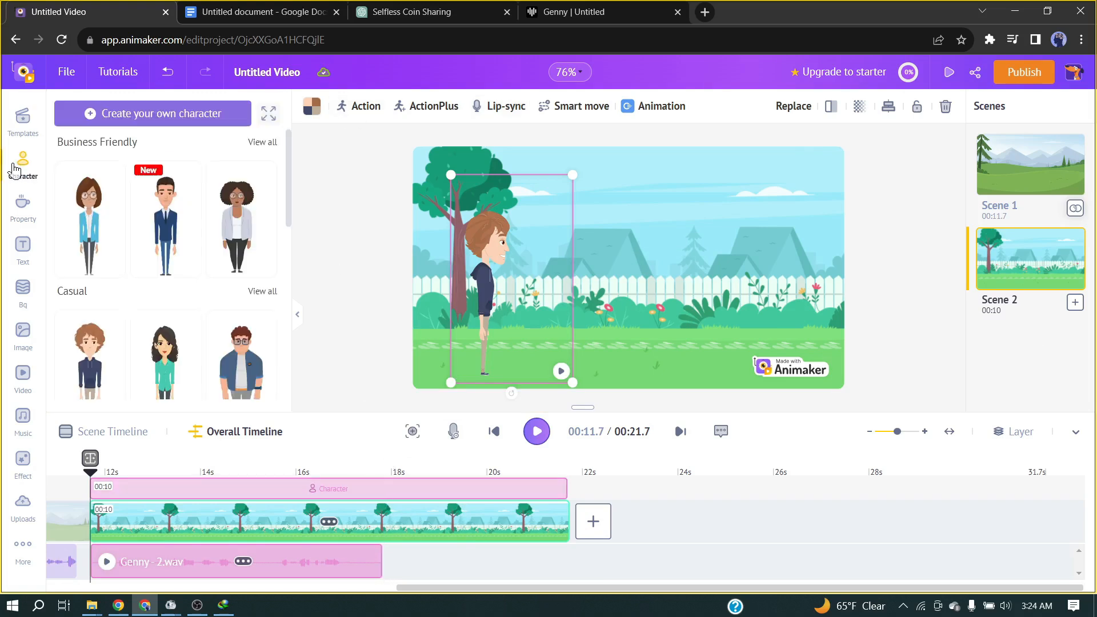
{"action": "left_click", "coordinate": [274, 377]}
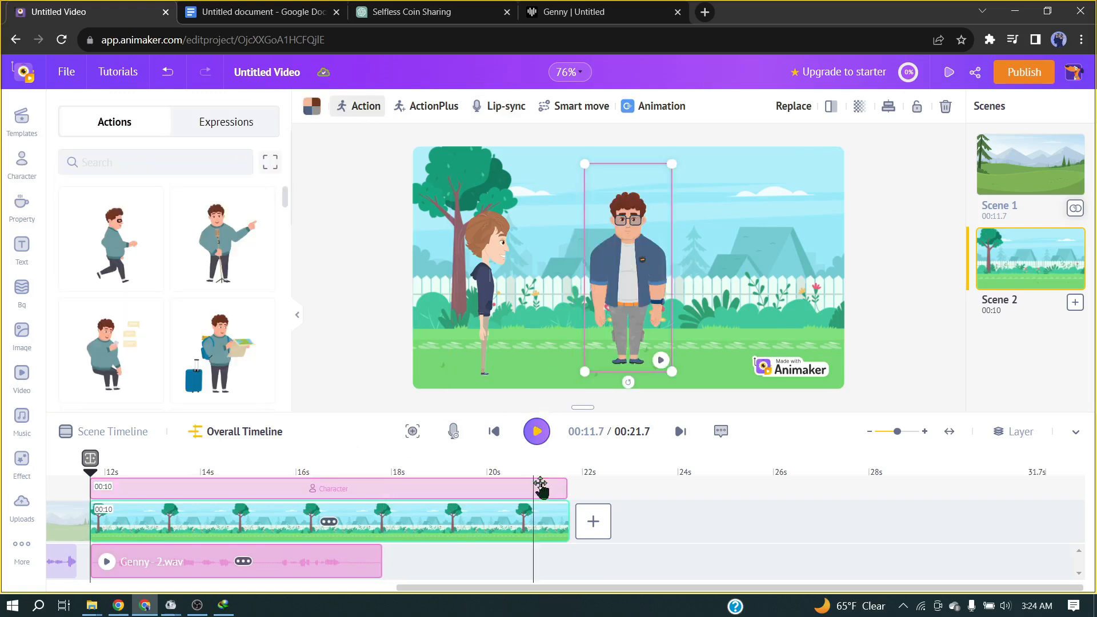
{"action": "left_click_drag", "start_coordinate": [566, 488], "coordinate": [394, 497]}
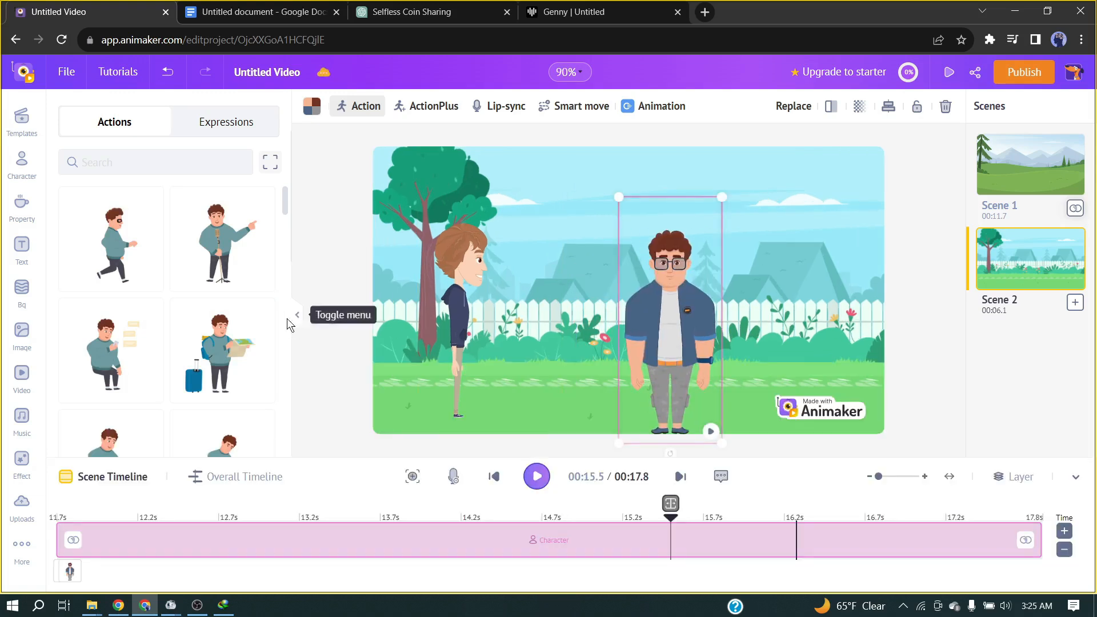
Give the man with glasses a standing action with one forearm held across his chest.
{"action": "scroll", "coordinate": [274, 342], "scroll_direction": "down", "scroll_amount": 5}
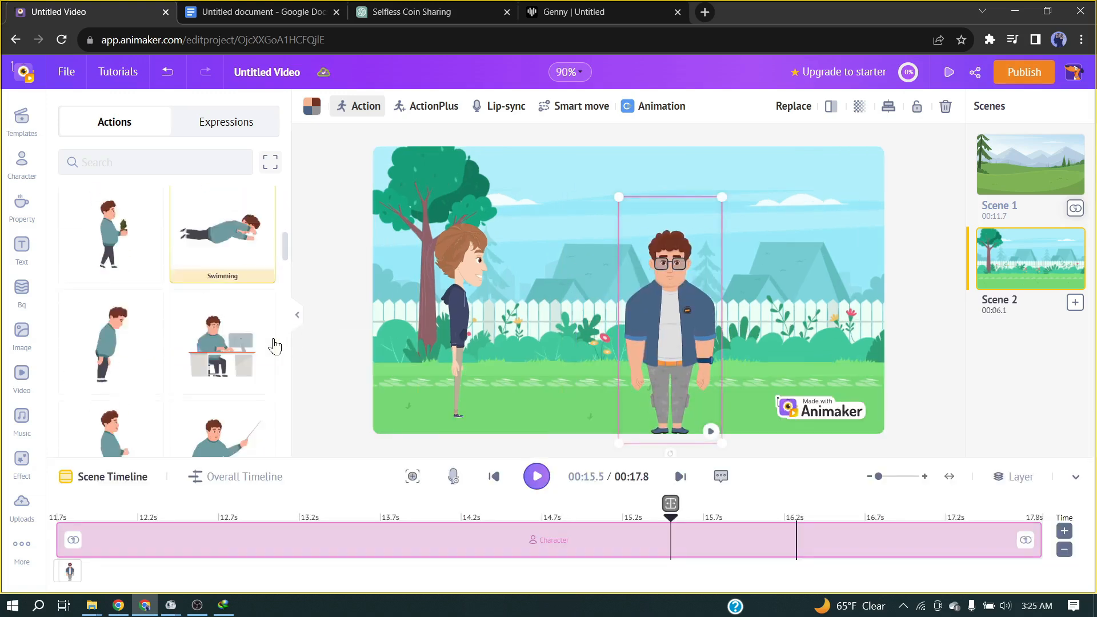
{"action": "left_click", "coordinate": [85, 325]}
{"action": "left_click", "coordinate": [700, 319]}
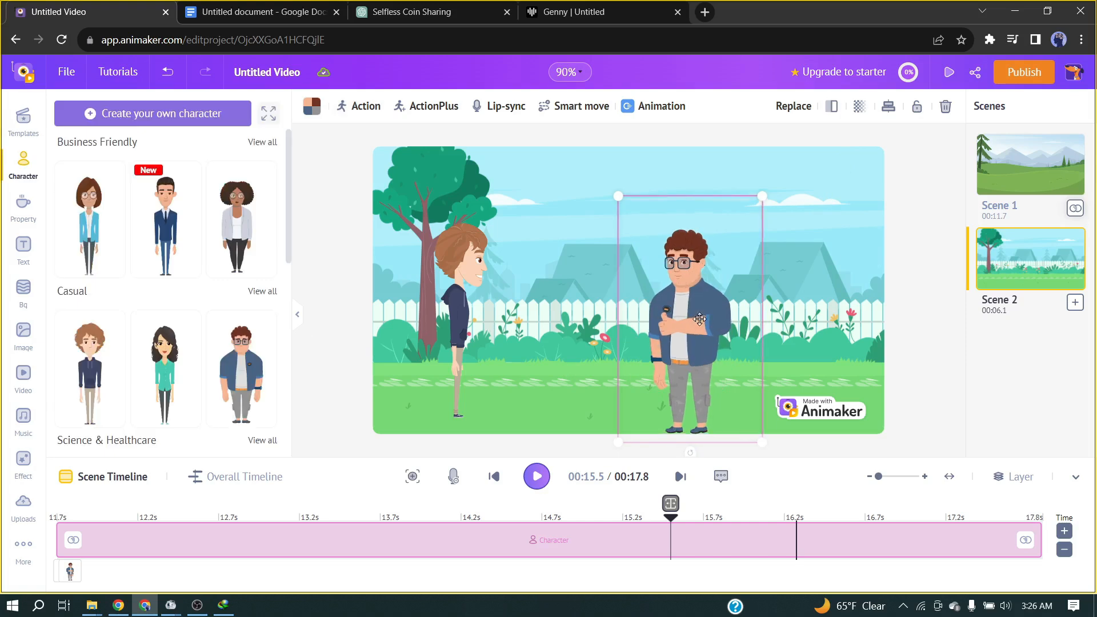
Place the man with glasses right beside the hoodie character, mirrored horizontally and scaled down.
{"action": "left_click_drag", "start_coordinate": [656, 320], "coordinate": [549, 285]}
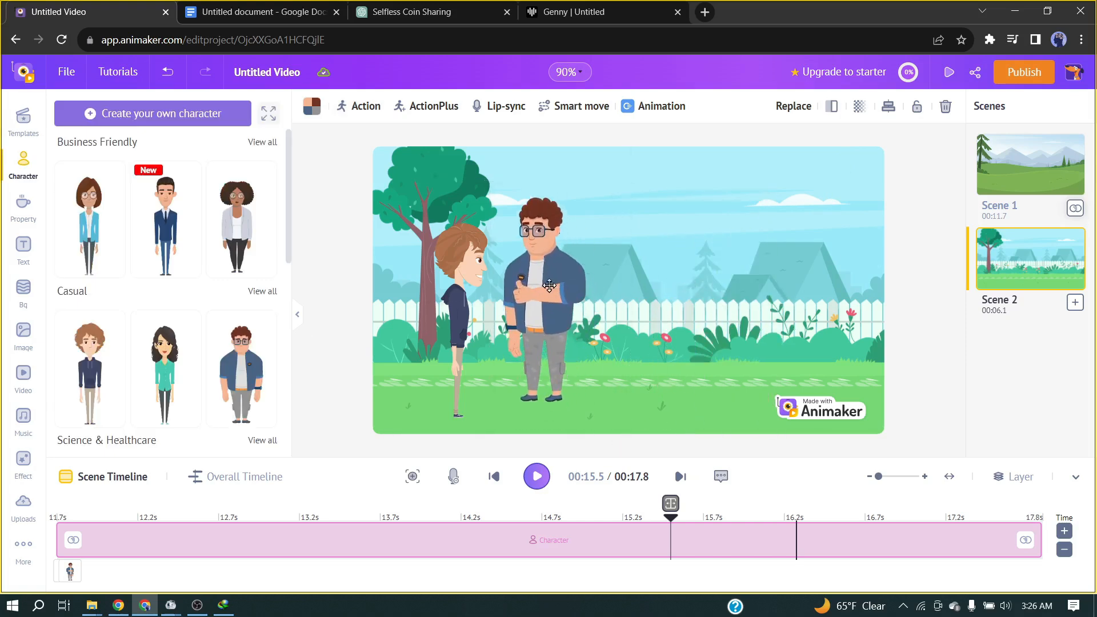
{"action": "left_click", "coordinate": [831, 106]}
{"action": "left_click", "coordinate": [833, 109]}
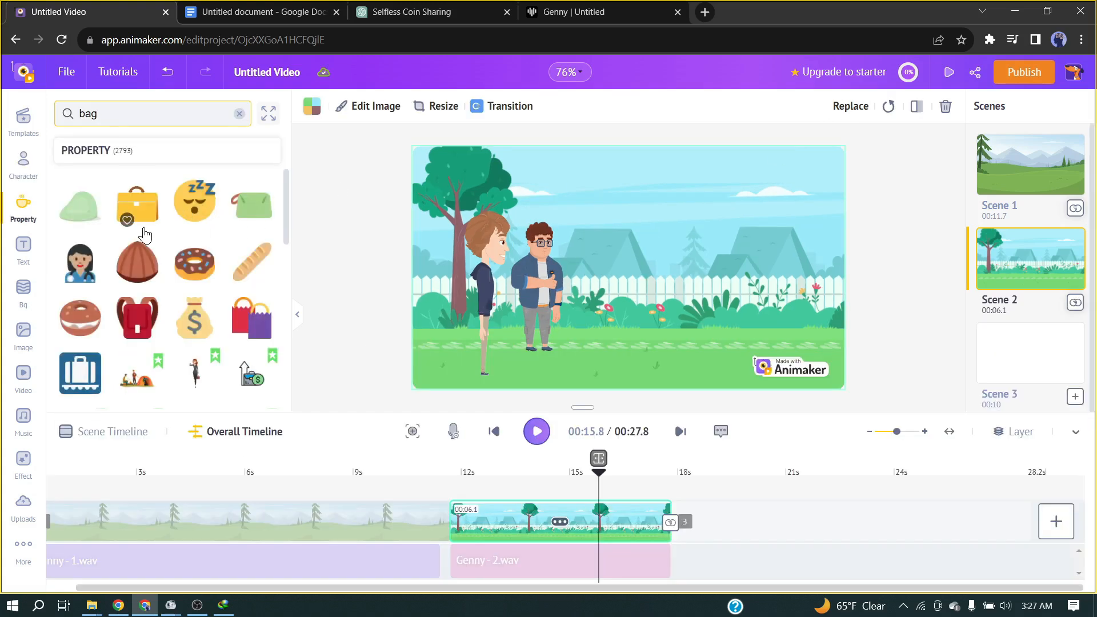
Add the yellow dollar money bag from the "bag" property results to scene 2, on the lawn near the fence.
{"action": "scroll", "coordinate": [188, 257], "scroll_direction": "down", "scroll_amount": 1}
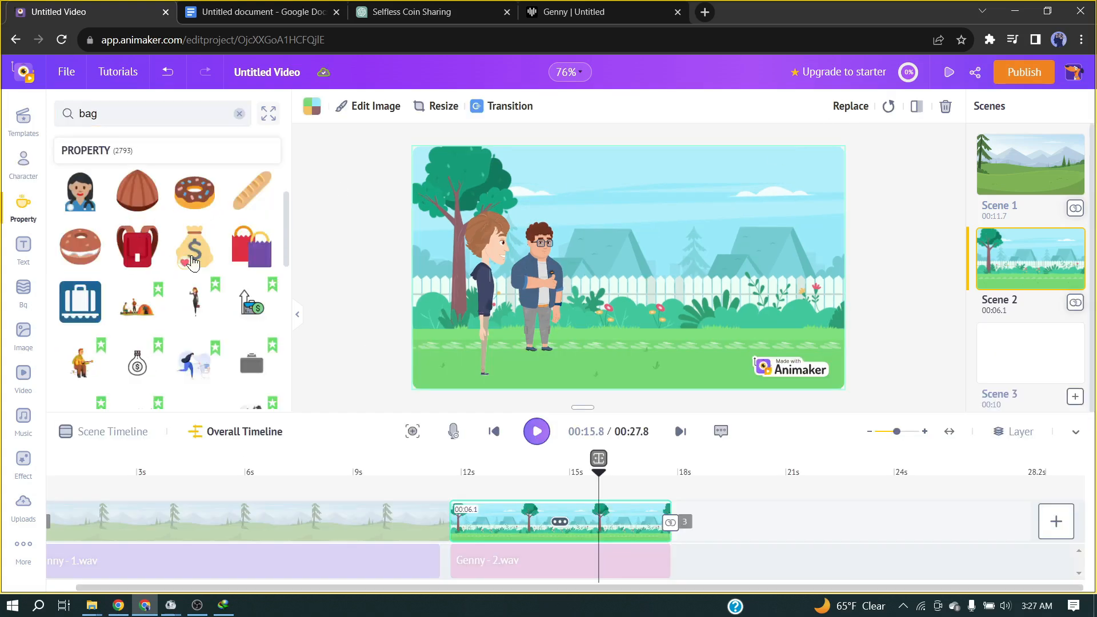
{"action": "left_click", "coordinate": [184, 262]}
{"action": "left_click", "coordinate": [194, 247]}
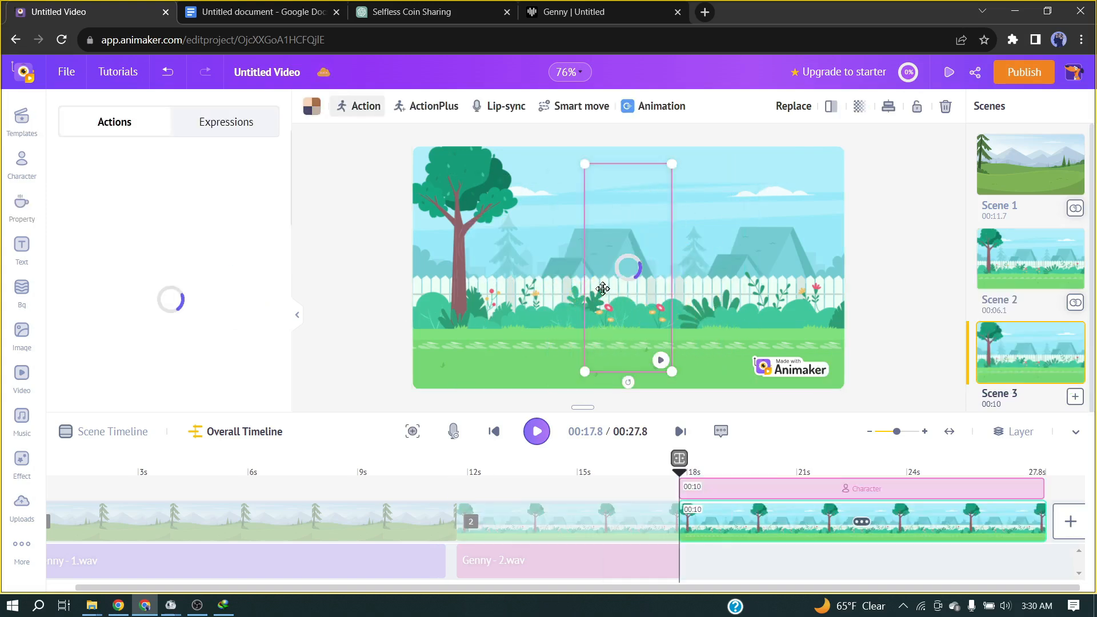
Duplicate scene 2 as the third scene and delete the unfinished scene that follows it.
{"action": "left_click_drag", "start_coordinate": [628, 280], "coordinate": [493, 284]}
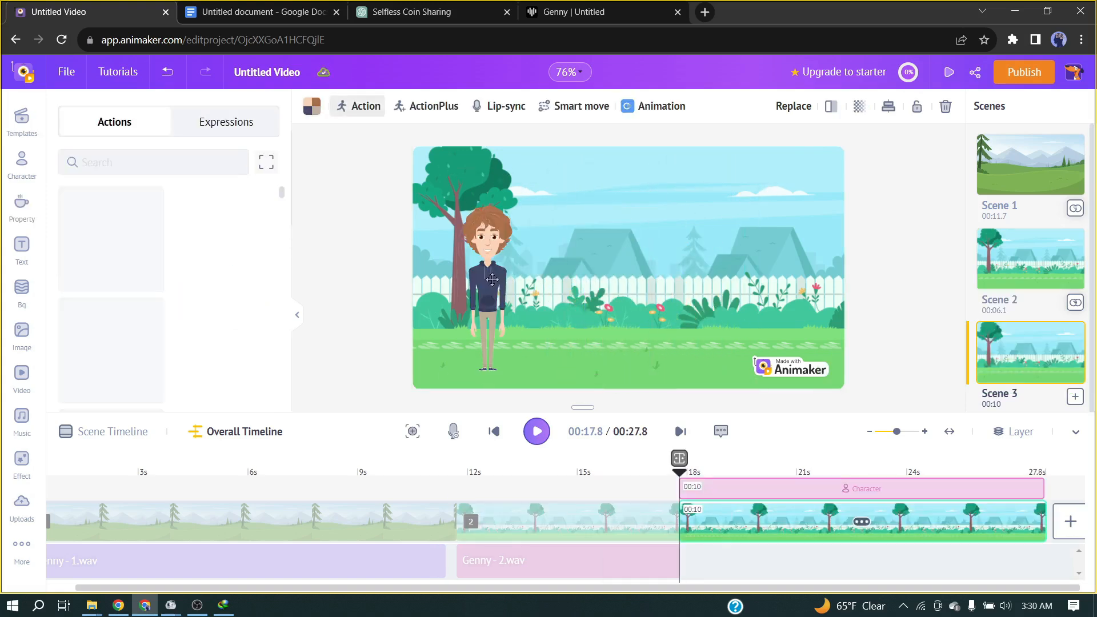
{"action": "left_click", "coordinate": [594, 521]}
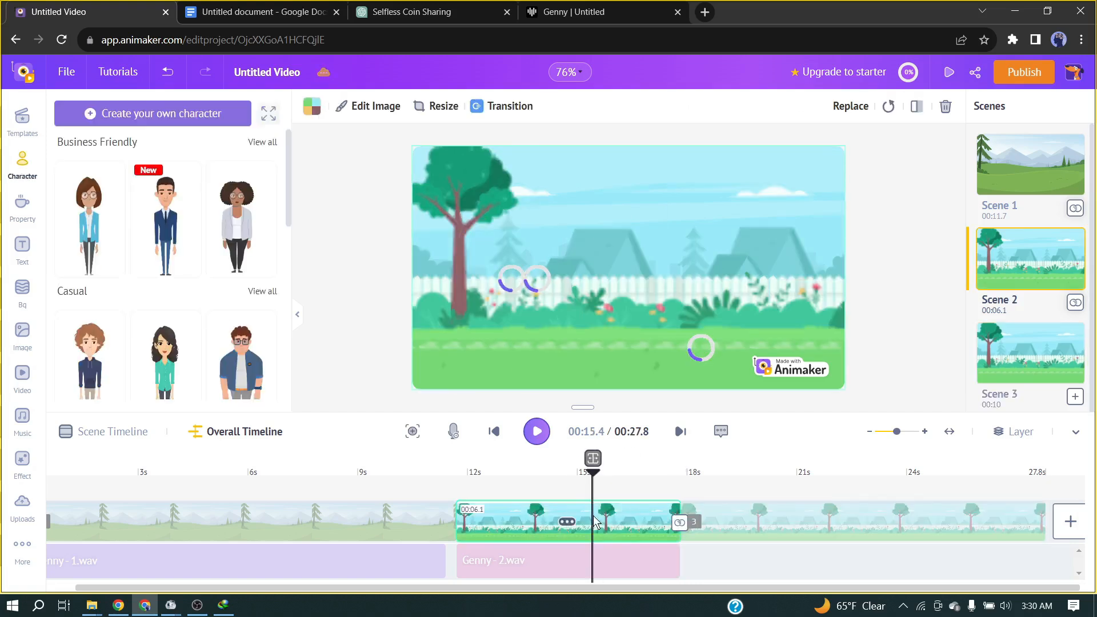
{"action": "right_click", "coordinate": [594, 521]}
{"action": "left_click", "coordinate": [626, 476]}
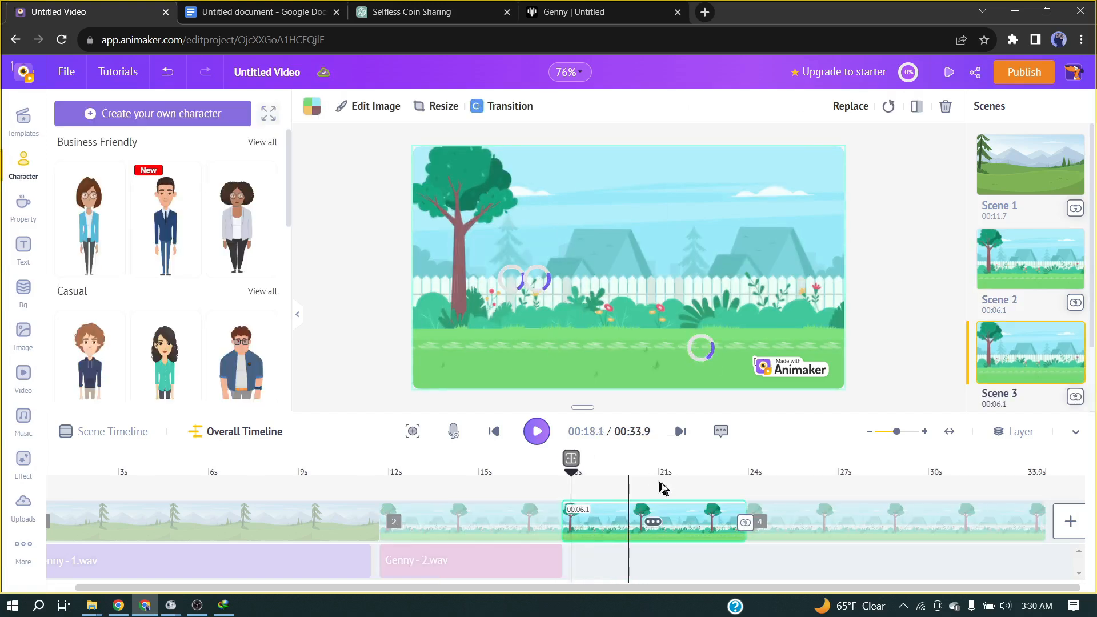
{"action": "left_click", "coordinate": [845, 528]}
{"action": "key", "text": "Delete"}
{"action": "key", "text": "Delete"}
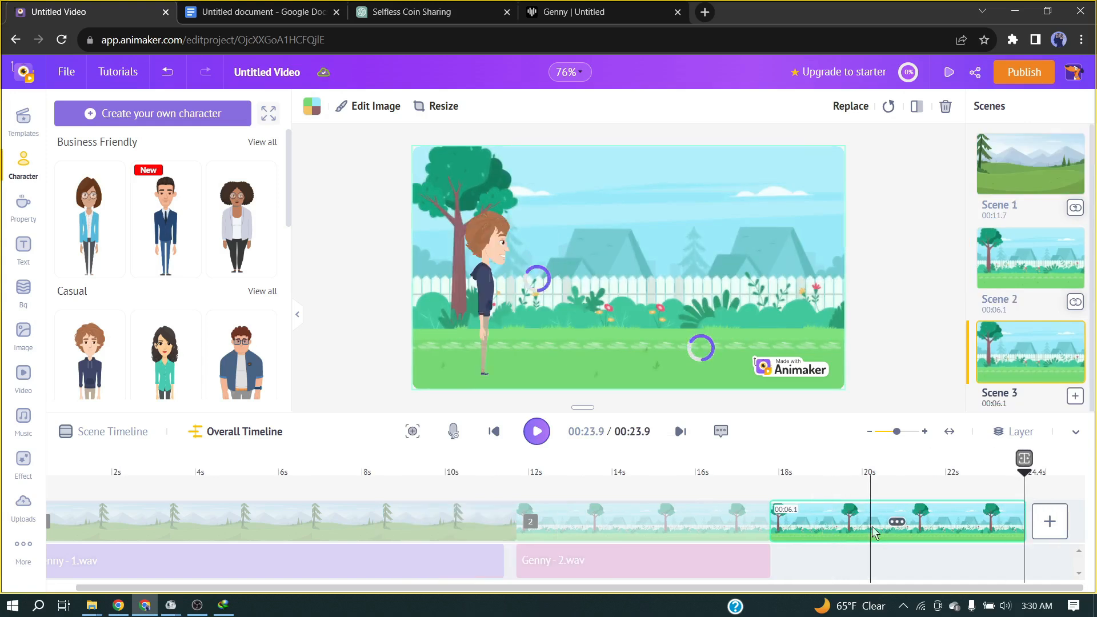
{"action": "key", "text": "ctrl+z"}
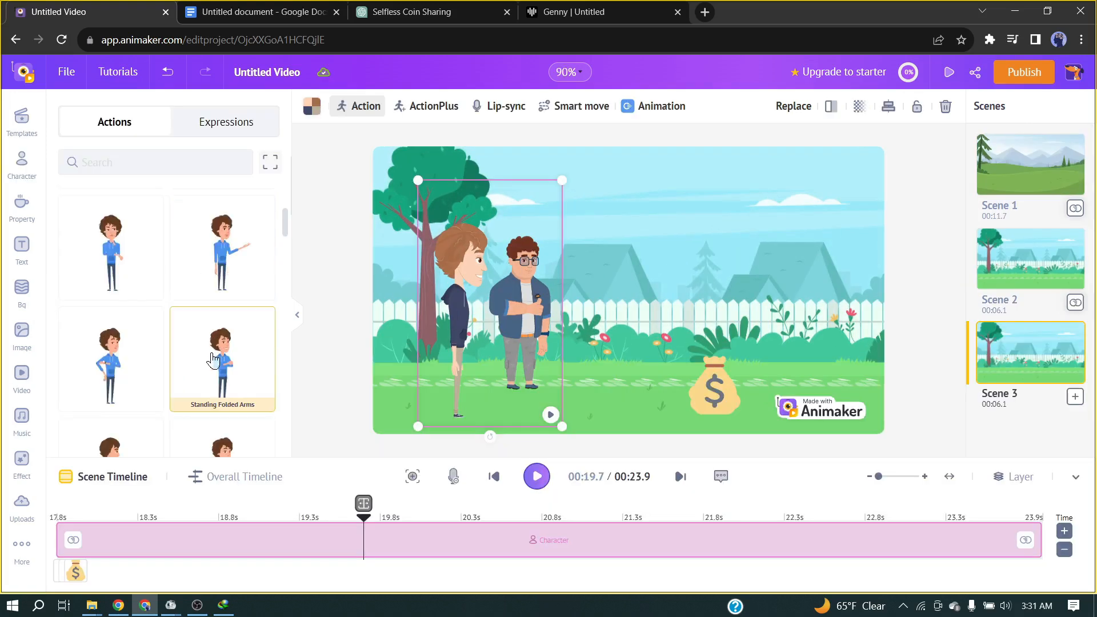
Give scene 3's hoodie character the Standing Folded Arms action and open the lip-sync voice upload for the man with glasses.
{"action": "left_click", "coordinate": [550, 281]}
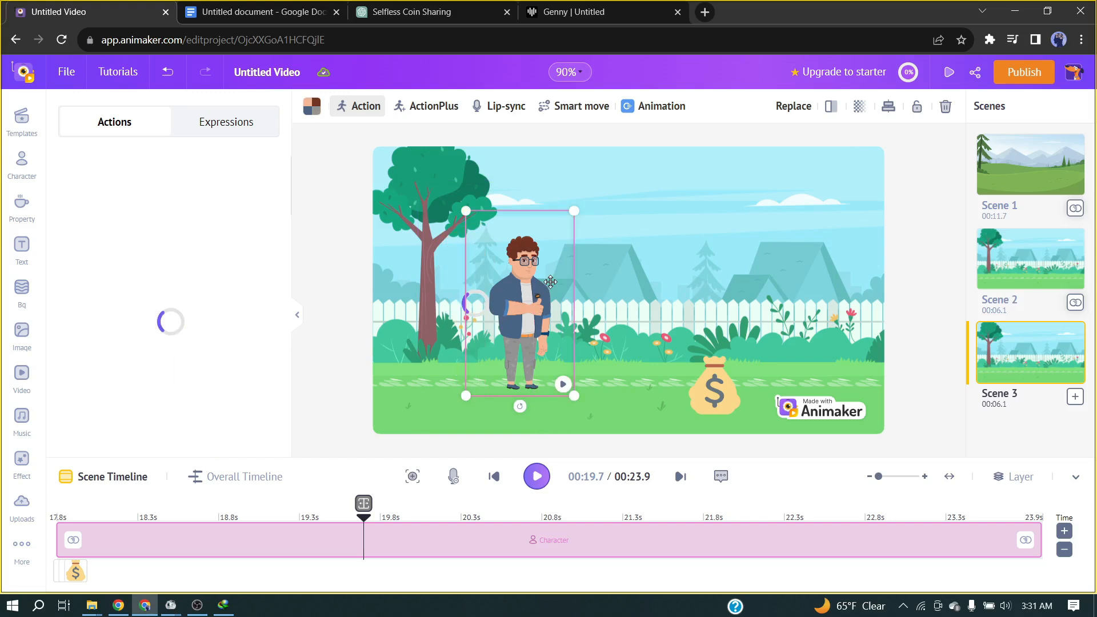
{"action": "left_click", "coordinate": [507, 110]}
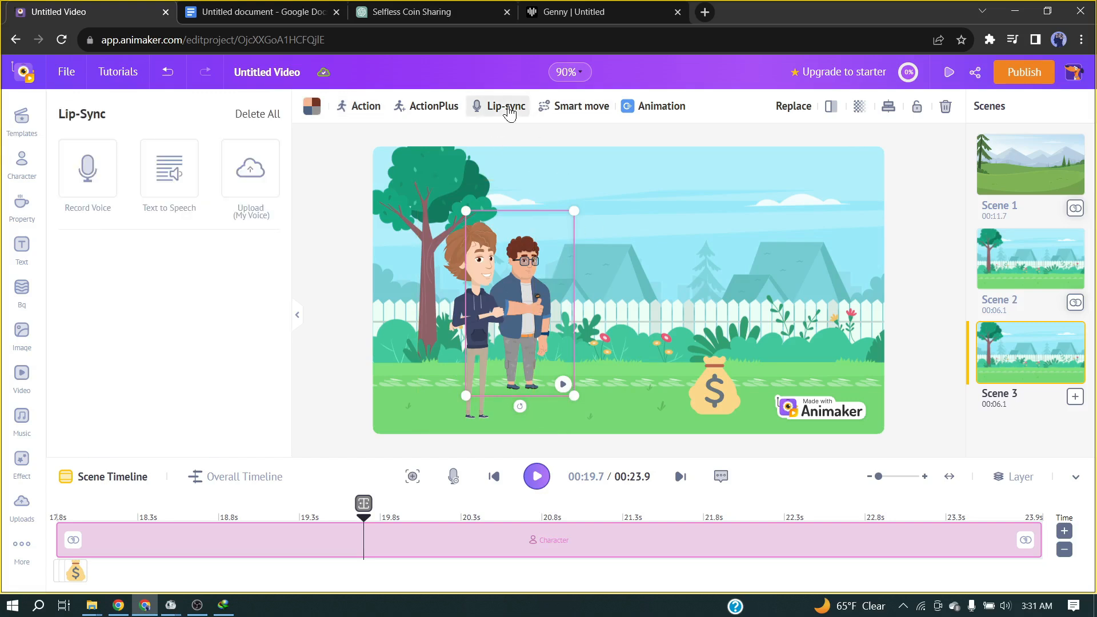
{"action": "left_click", "coordinate": [261, 183]}
Trim scene 4 to 4.7 seconds so it ends together with its Genny voice clip.
{"action": "scroll", "coordinate": [269, 301], "scroll_direction": "down", "scroll_amount": 5}
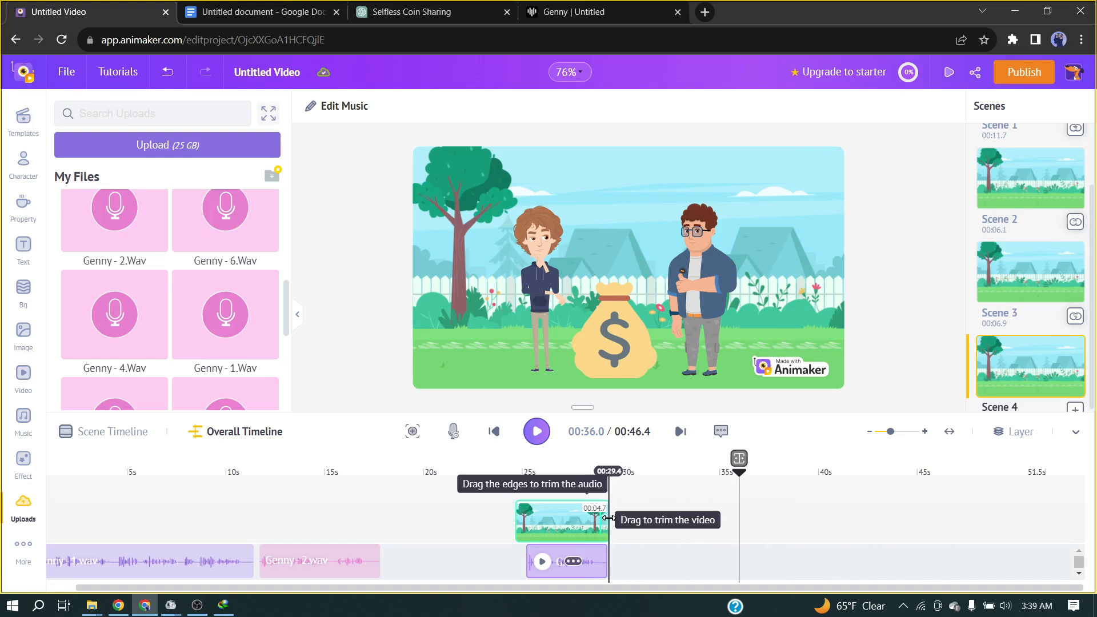
{"action": "left_click_drag", "start_coordinate": [309, 474], "coordinate": [304, 528]}
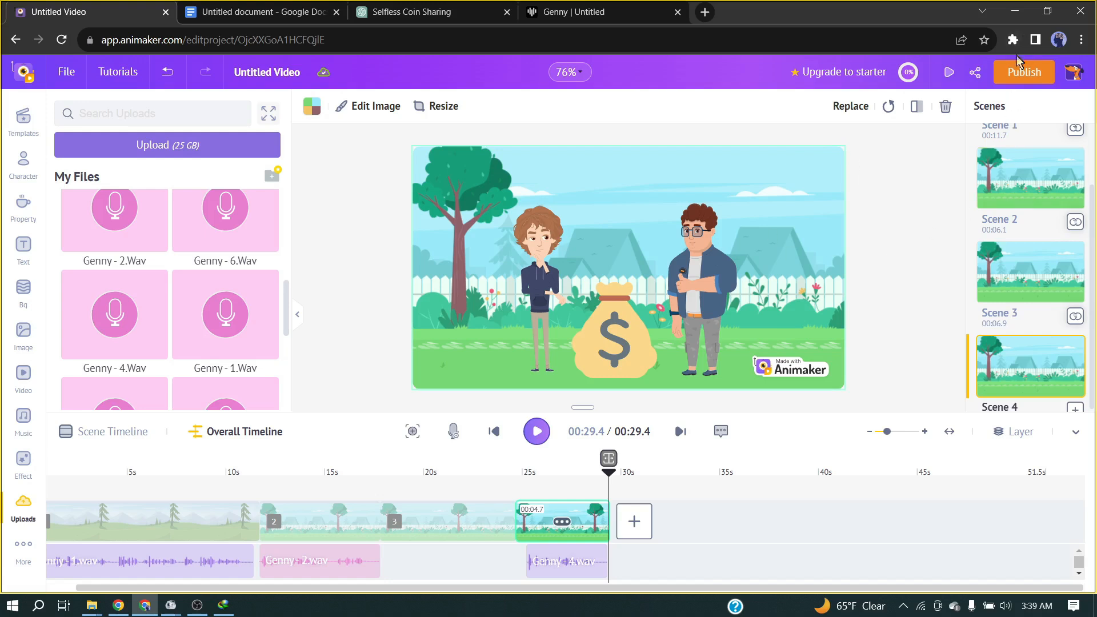
Publish the finished project as a video download in HD 720p, mp4 format.
{"action": "left_click", "coordinate": [1017, 77]}
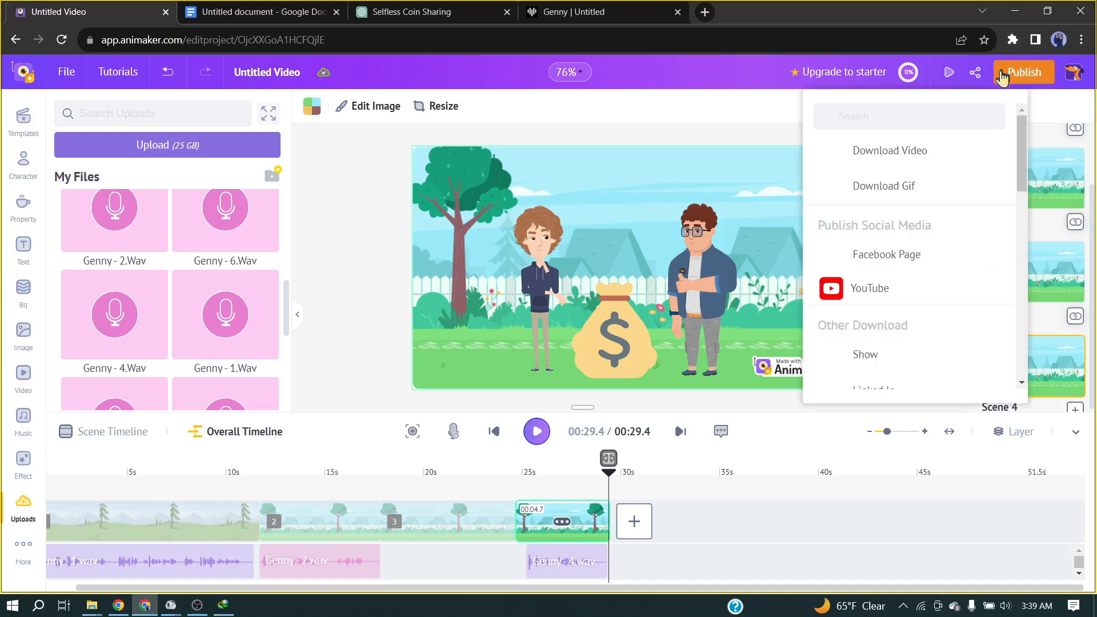
{"action": "left_click", "coordinate": [918, 174]}
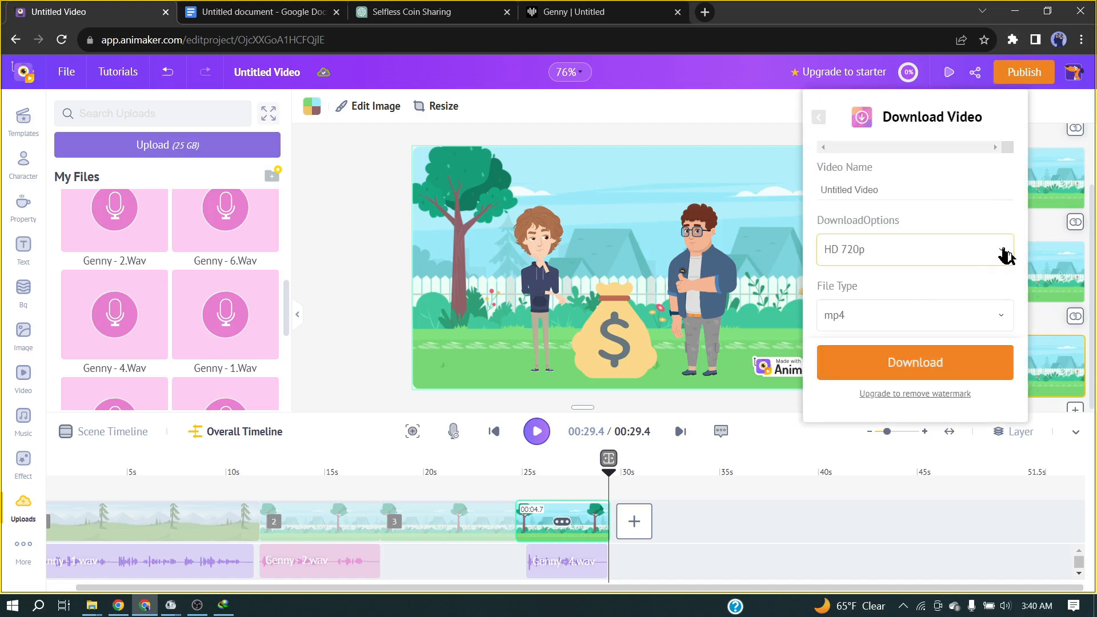
{"action": "left_click", "coordinate": [997, 267]}
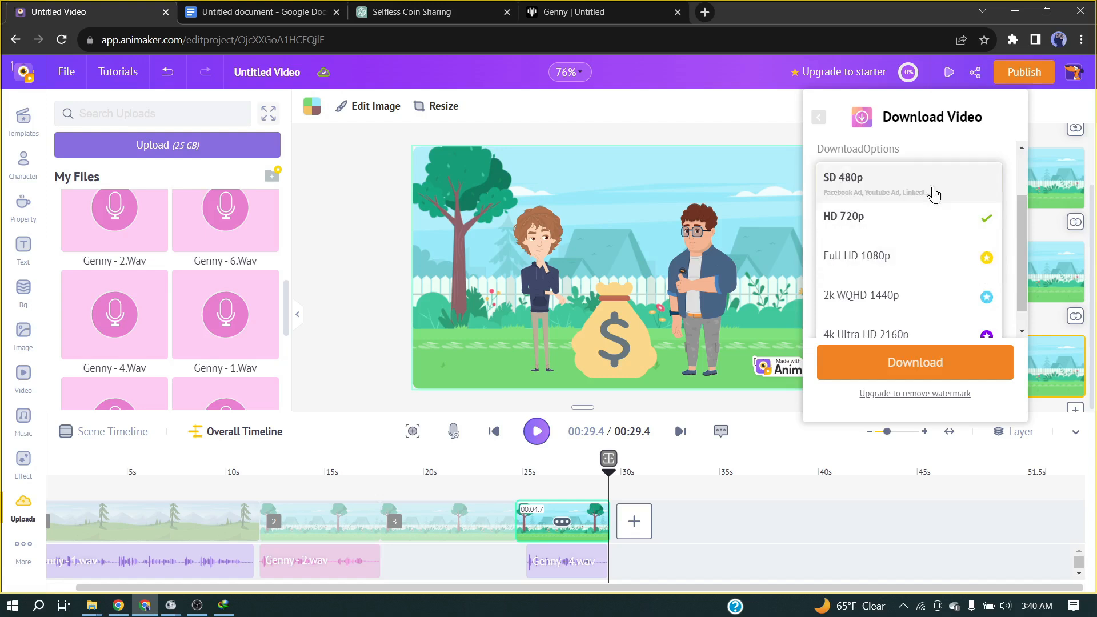
{"action": "left_click", "coordinate": [926, 218]}
{"action": "left_click", "coordinate": [924, 363]}
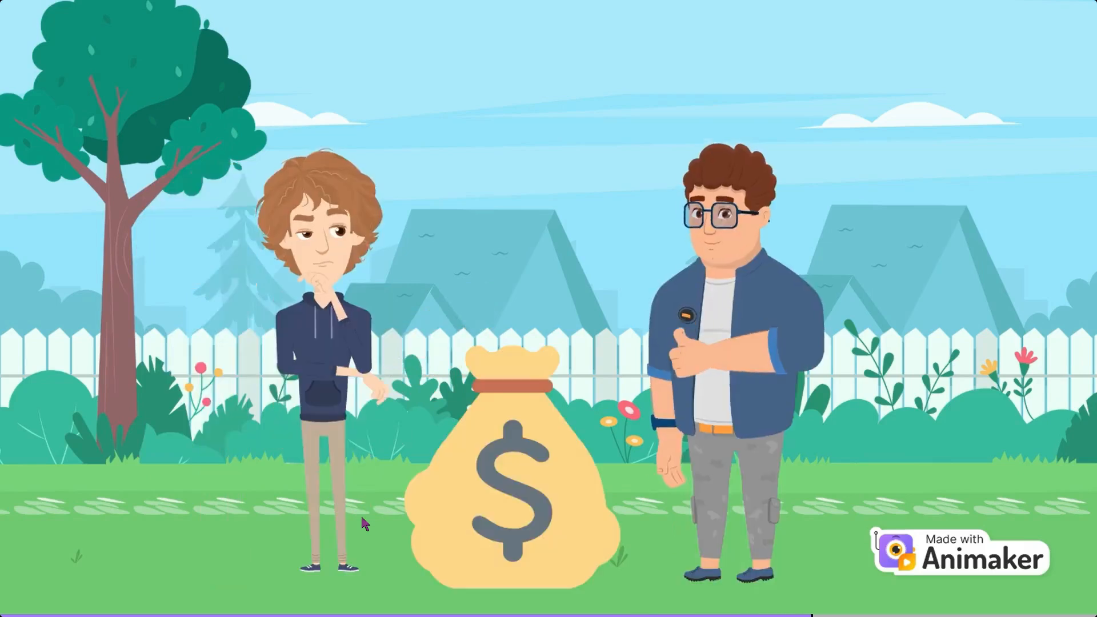
{"action": "mouse_move", "coordinate": [535, 334]}
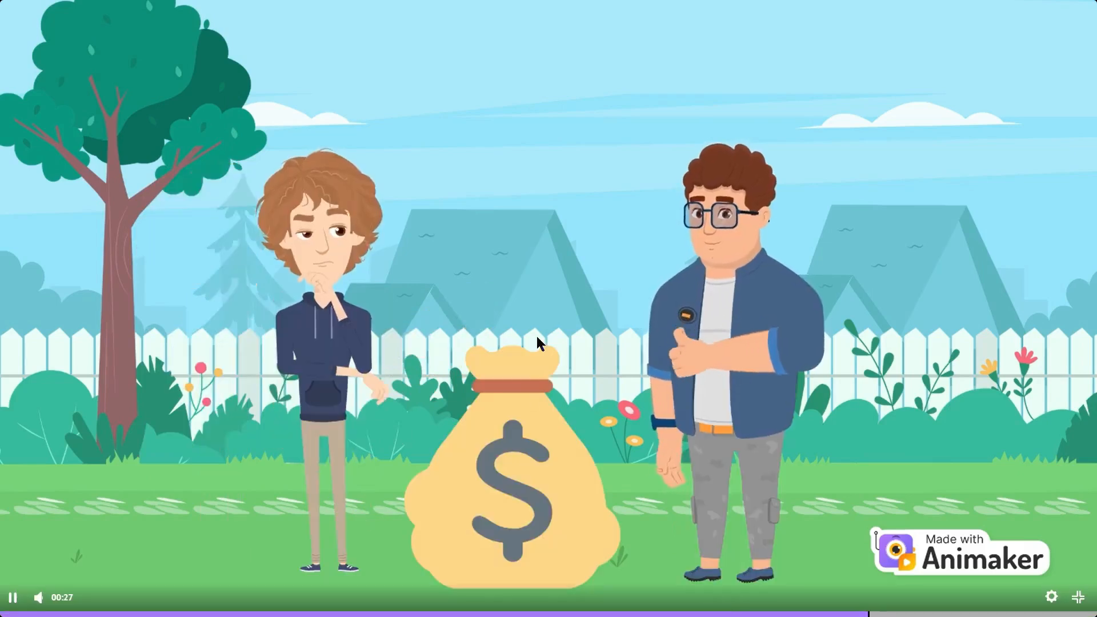